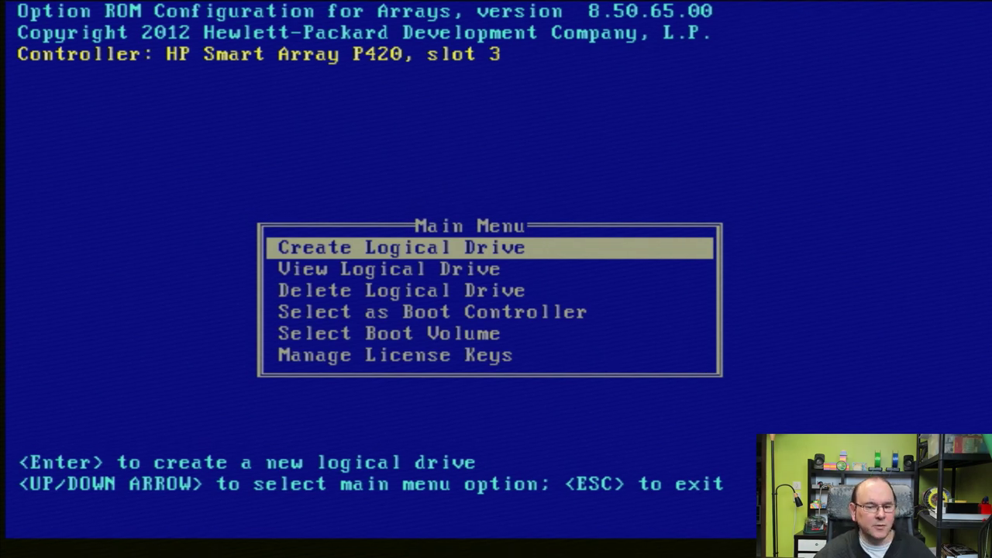
# Exit the ORCA array utility and boot into the ROM-Based Setup Utility with F9
pyautogui.press('Escape')
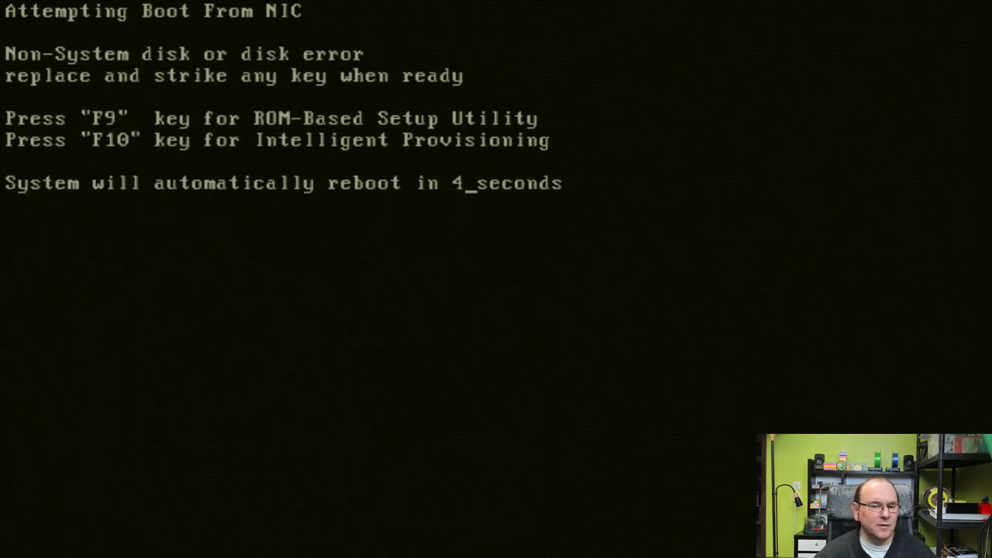
pyautogui.press('F9')
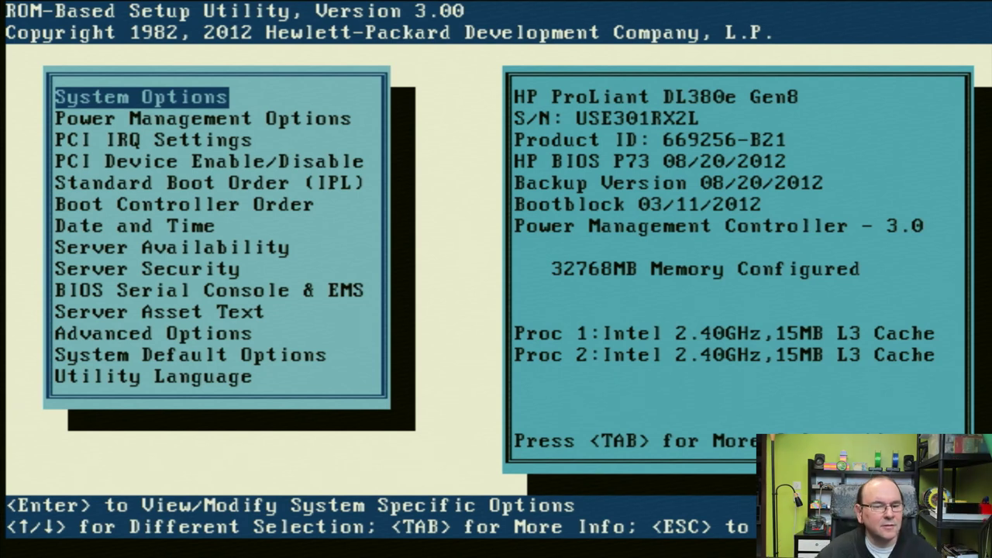
# Under System Default Options, choose Restore Default System Settings and acknowledge the warning
pyautogui.press('Down')
pyautogui.press('Down')
pyautogui.press('Down')
pyautogui.press('Down')
pyautogui.press('Down')
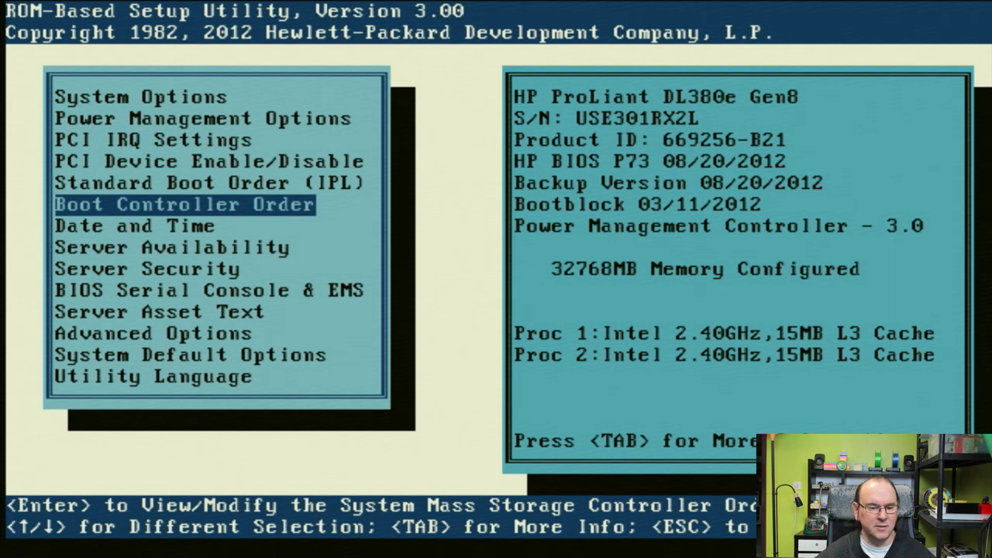
pyautogui.press('Down')
pyautogui.press('Down')
pyautogui.press('Down')
pyautogui.press('Down')
pyautogui.press('Down')
pyautogui.press('Down')
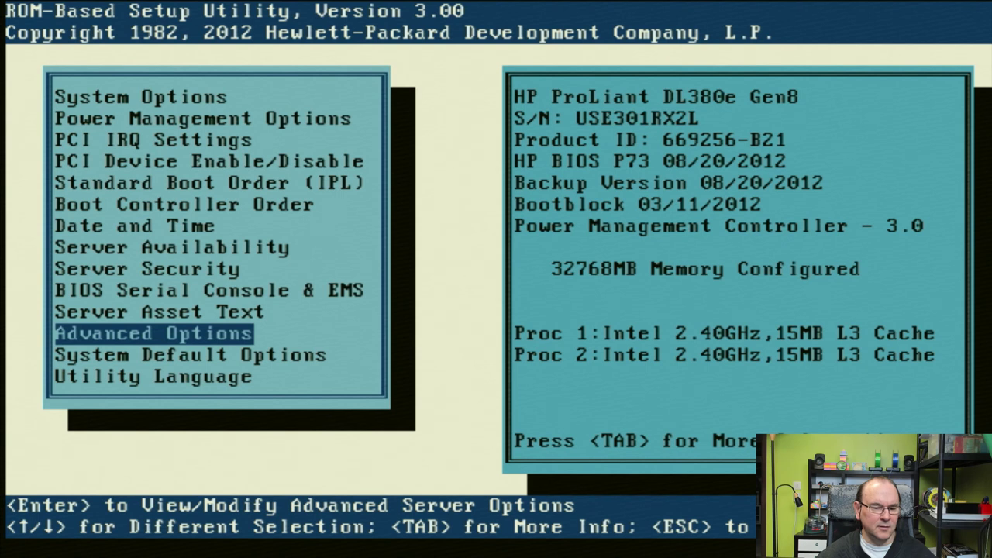
pyautogui.press('Down')
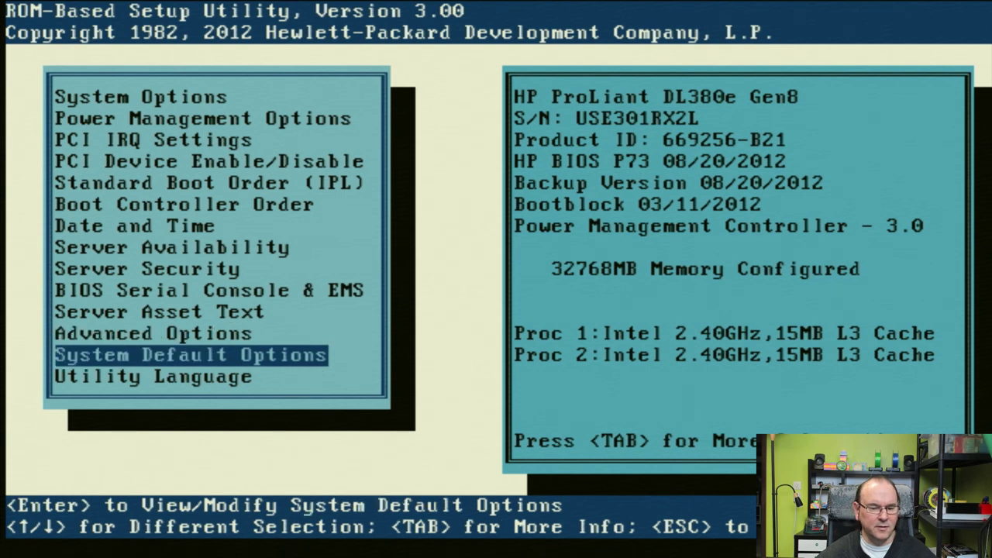
pyautogui.press('Down')
pyautogui.press('Up')
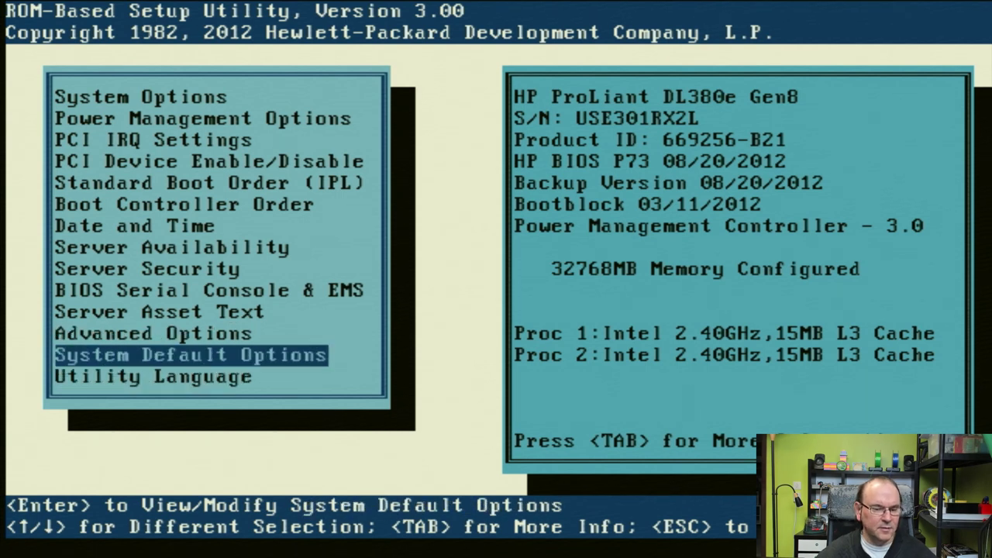
pyautogui.press('Return')
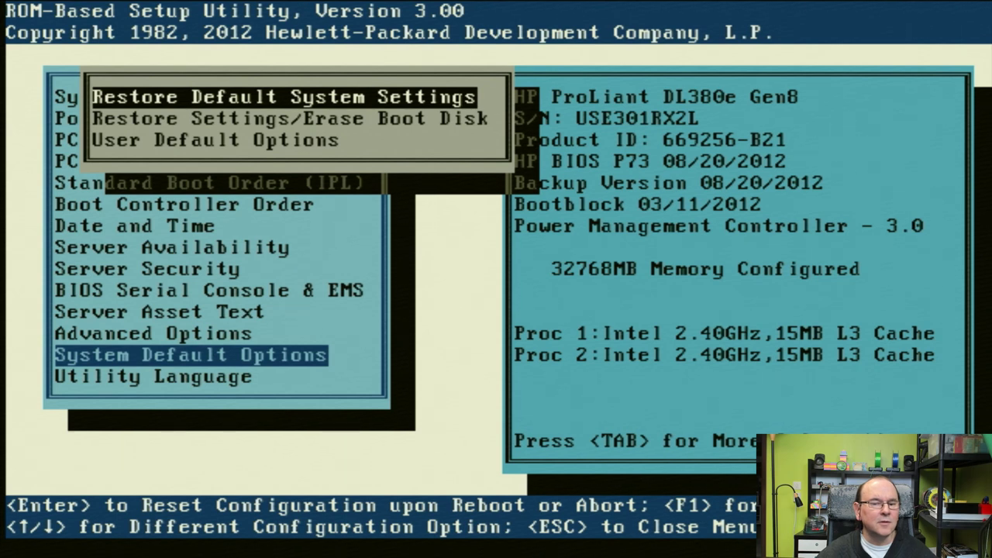
pyautogui.press('Return')
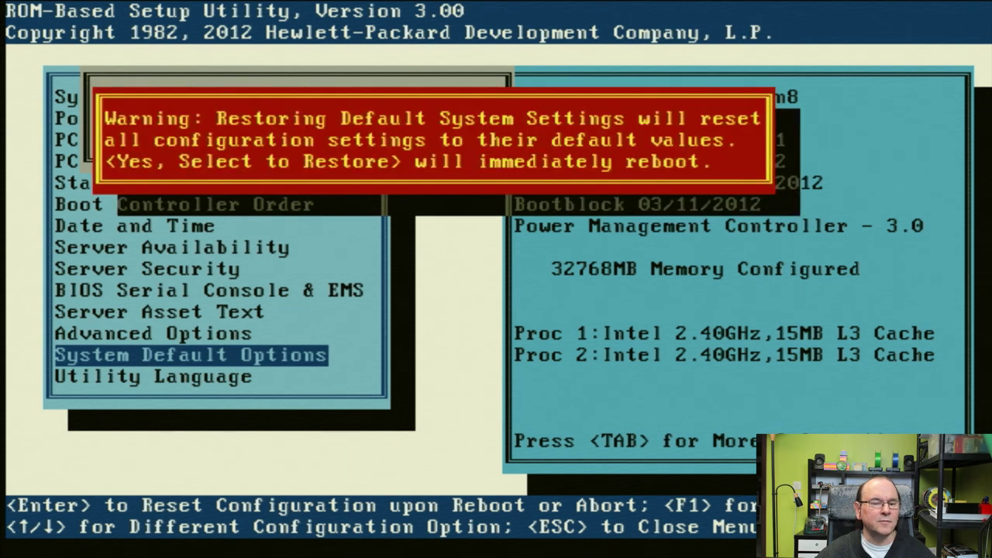
pyautogui.press('Return')
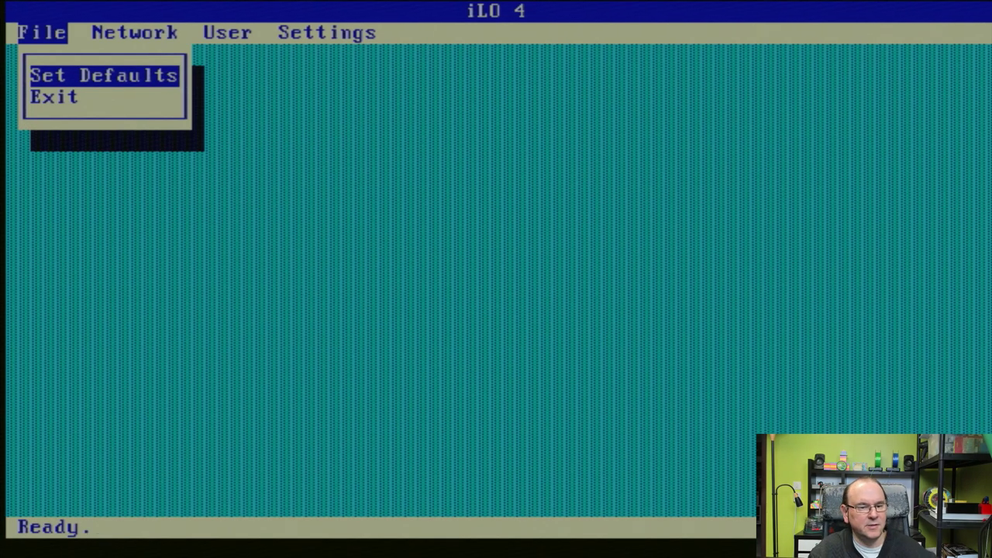
# Choose Set Defaults and confirm the iLO factory reset with F10
pyautogui.press('Return')
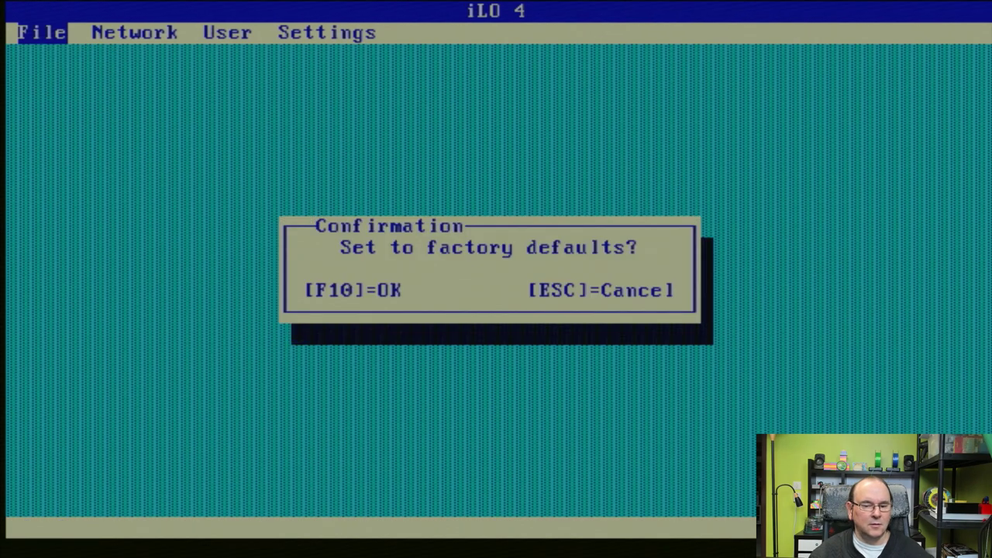
pyautogui.press('F10')
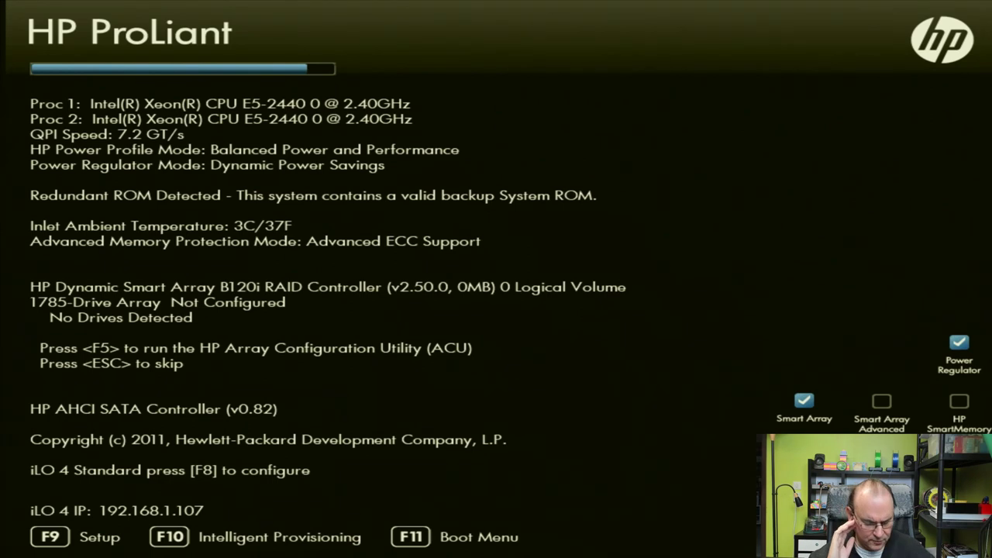
# Enter iLO 4 setup with F8 and choose User > Edit to list the Administrator account
pyautogui.press('F8')
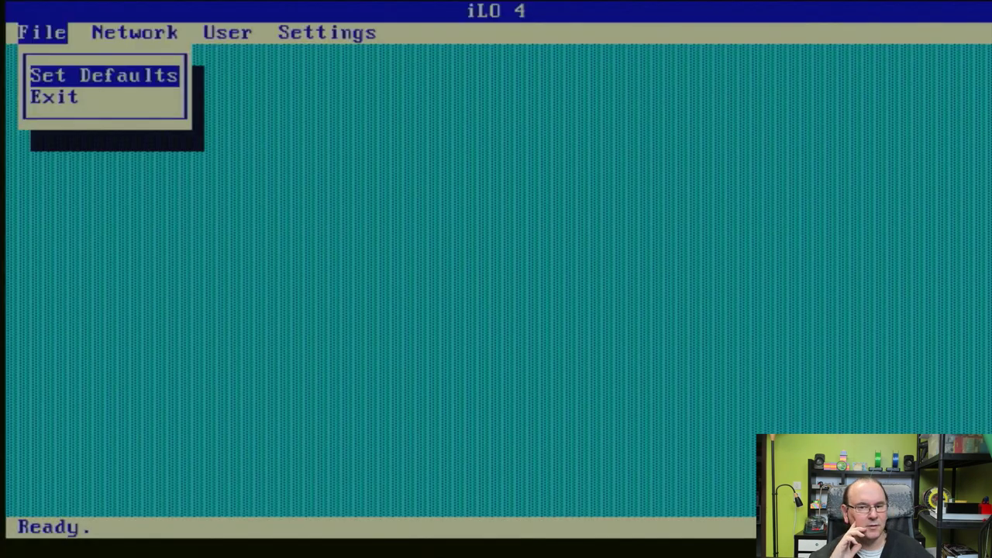
pyautogui.press('Right')
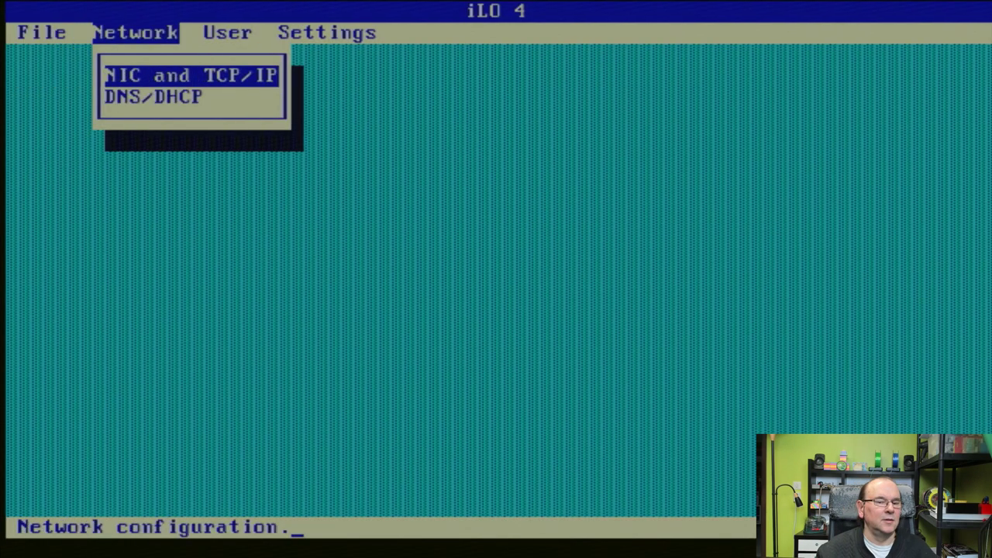
pyautogui.press('Right')
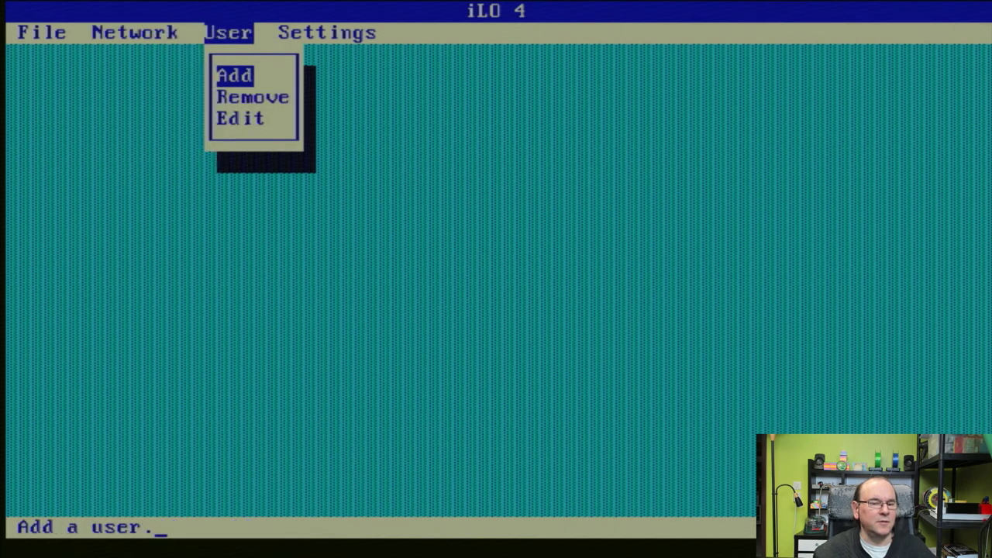
pyautogui.press('Down')
pyautogui.press('Up')
pyautogui.press('Down')
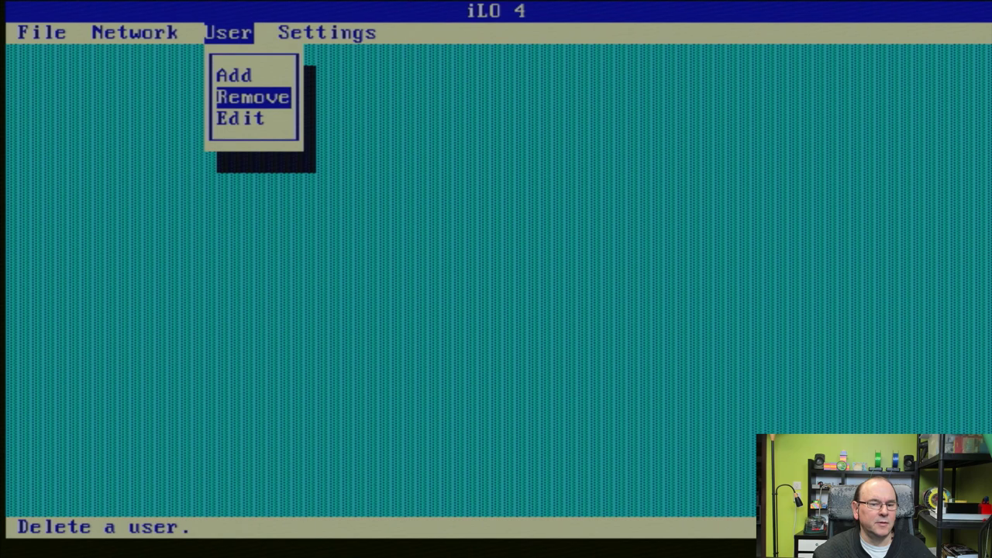
pyautogui.press('Down')
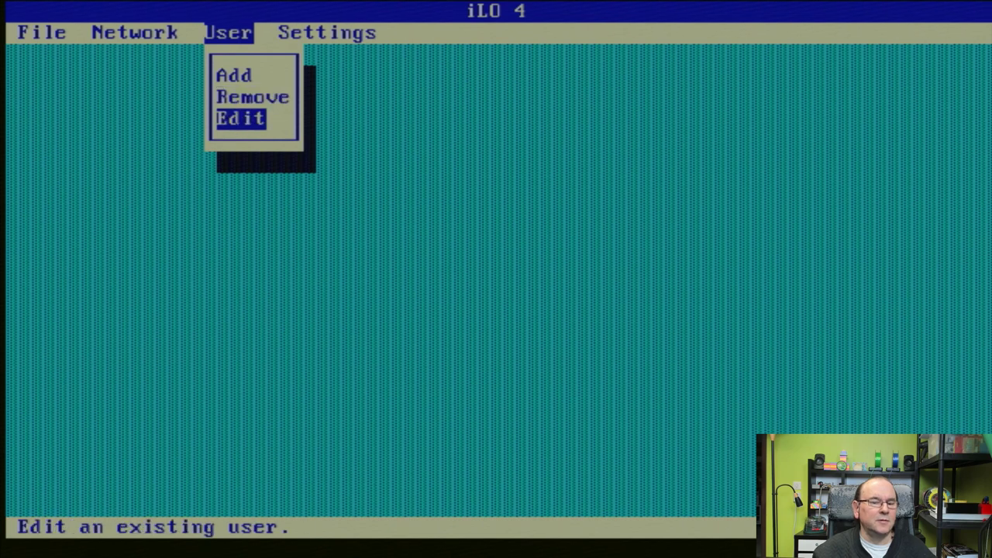
pyautogui.press('Return')
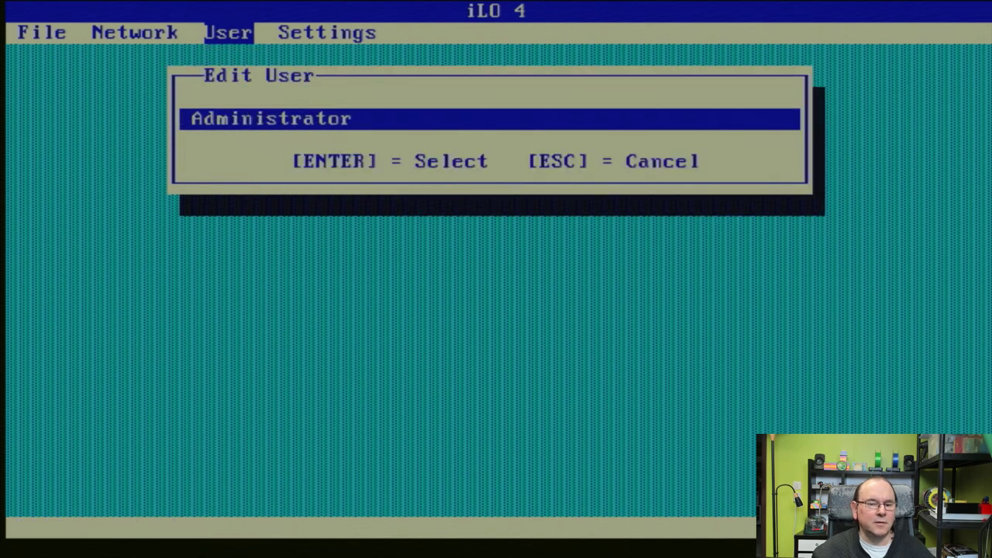
# Open the Administrator account for editing and move down to its Password field
pyautogui.press('Return')
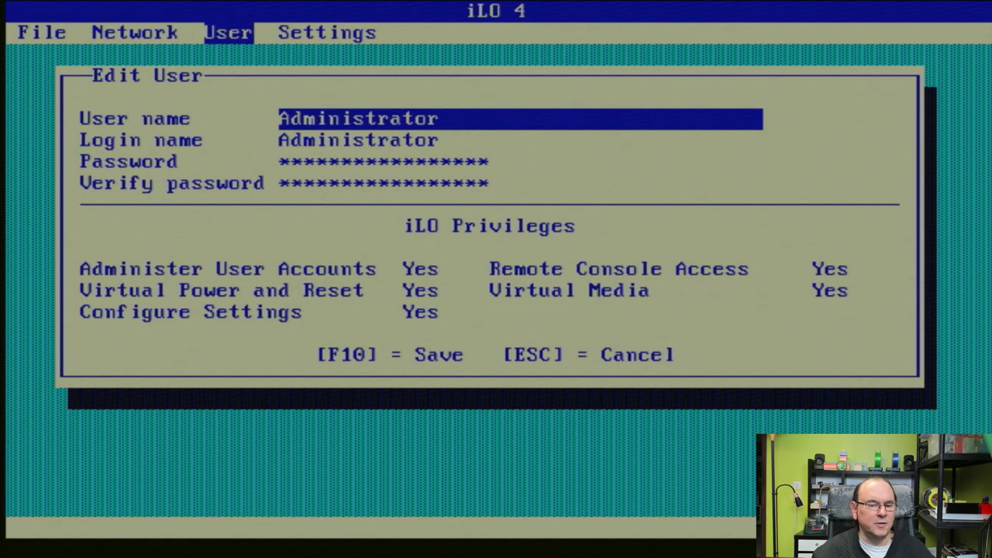
pyautogui.press('Down')
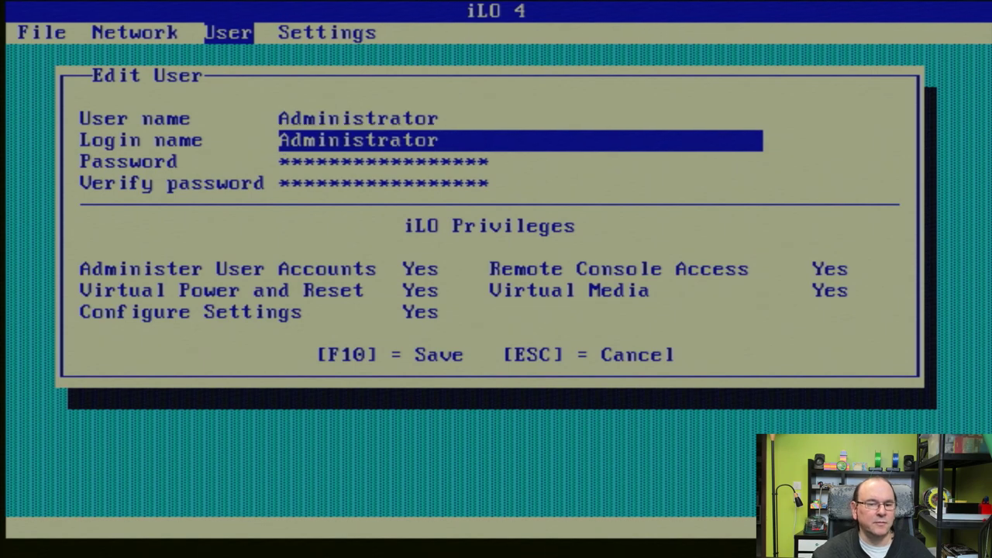
pyautogui.press('Down')
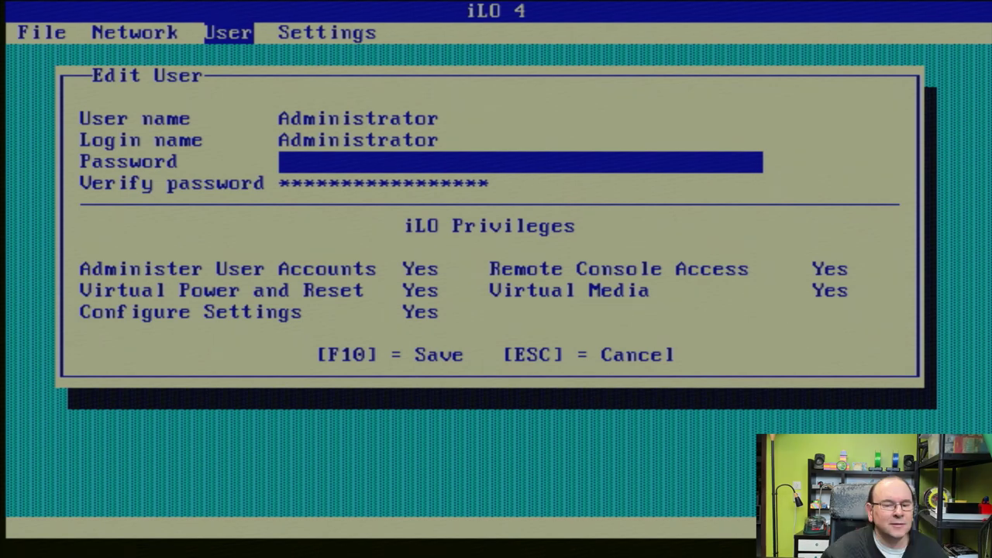
# Re-enter the new password in Verify password and save the Administrator account with F10
pyautogui.press('Return')
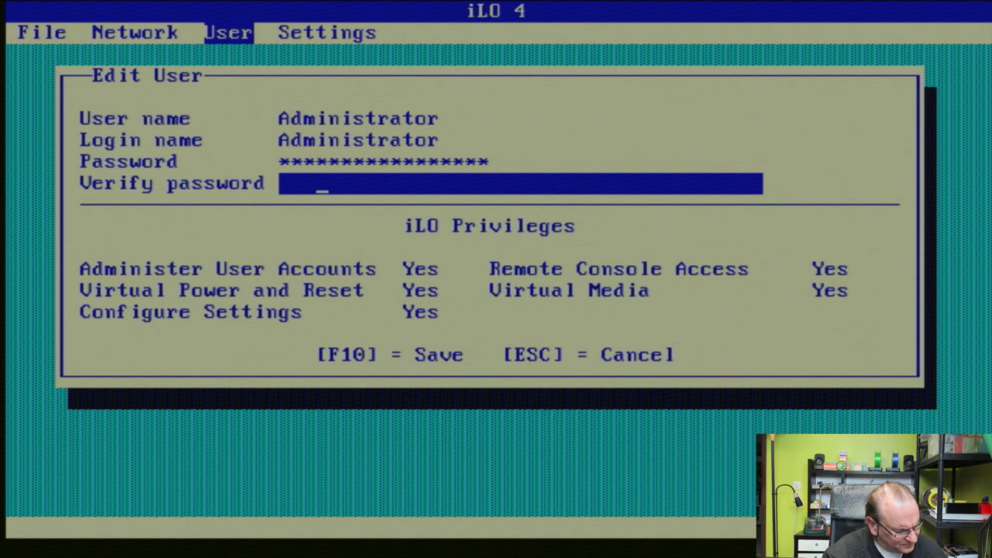
pyautogui.write('*')
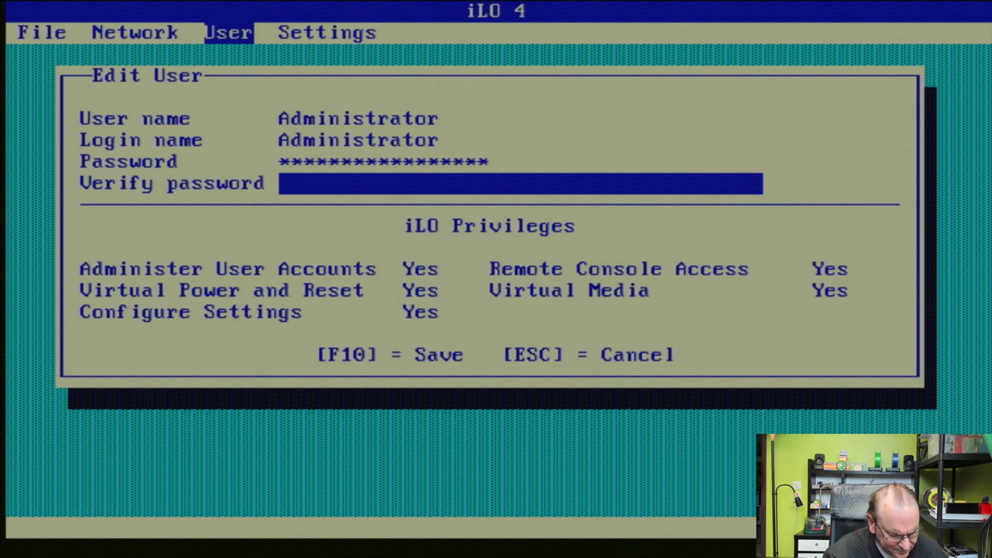
pyautogui.write('**')
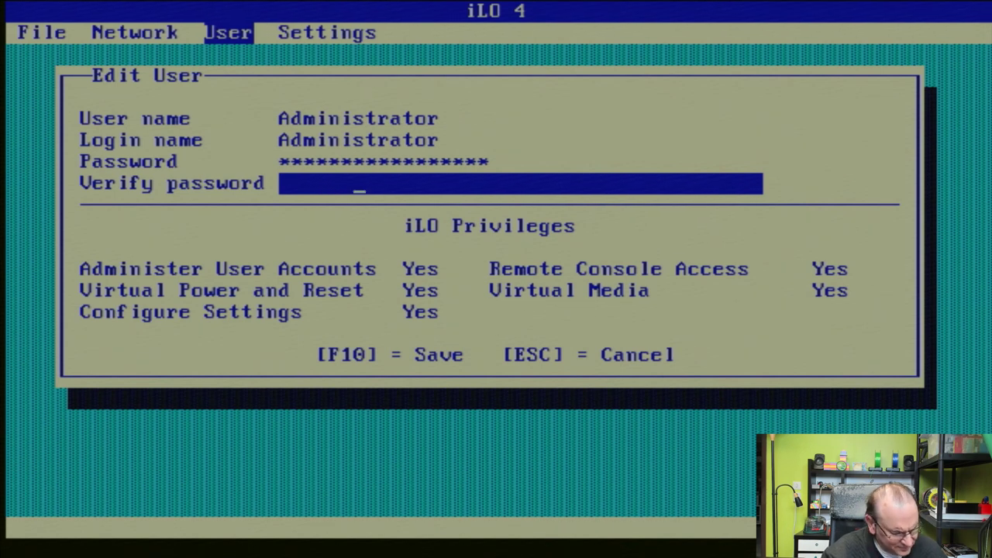
pyautogui.write('*')
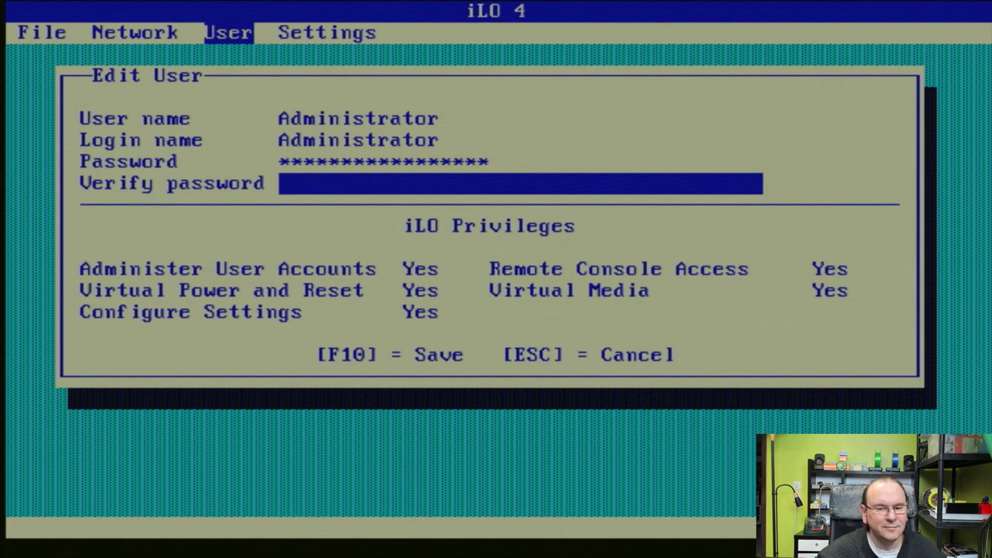
pyautogui.write('*')
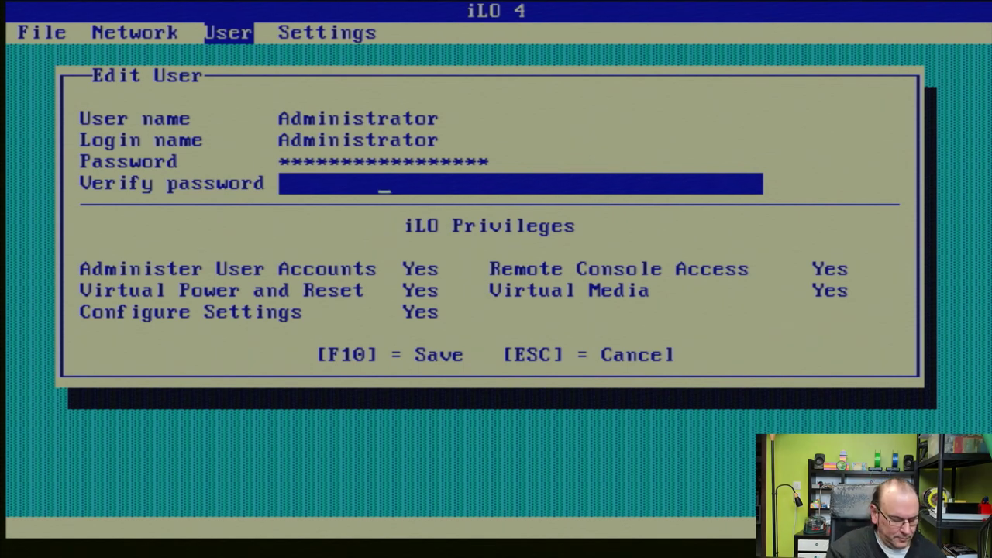
pyautogui.press('Return')
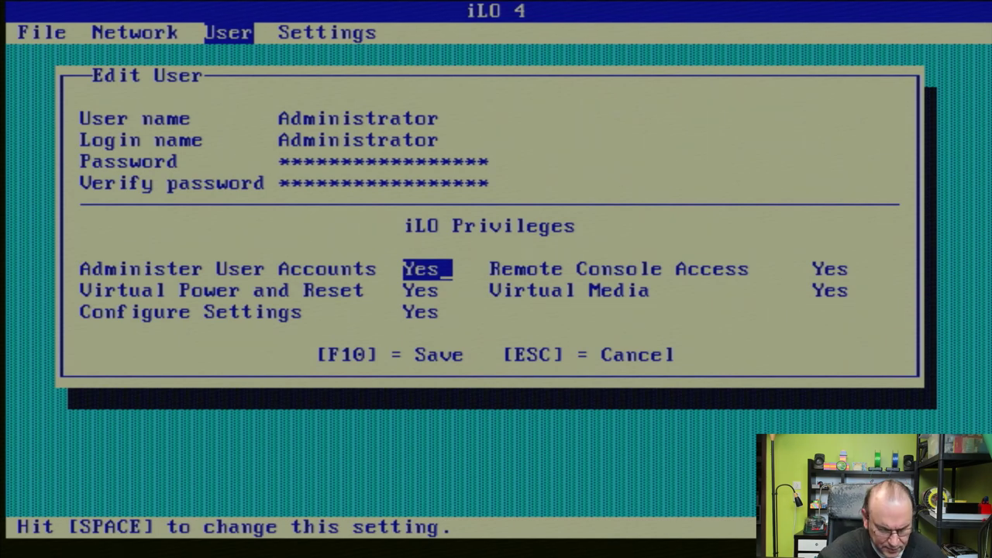
pyautogui.press('F10')
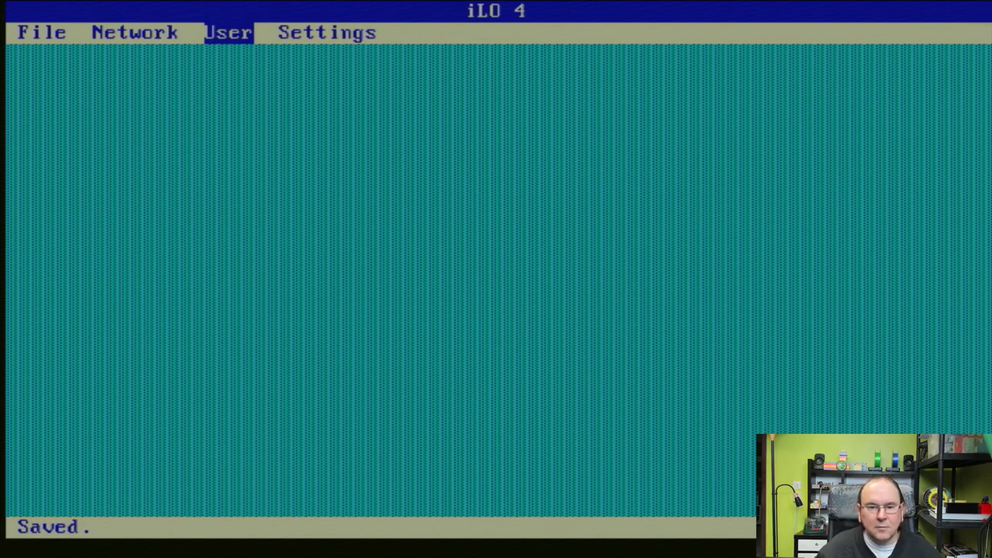
# Exit the iLO 4 Configuration Utility from the File menu, confirming Yes
pyautogui.press('Left')
pyautogui.press('Return')
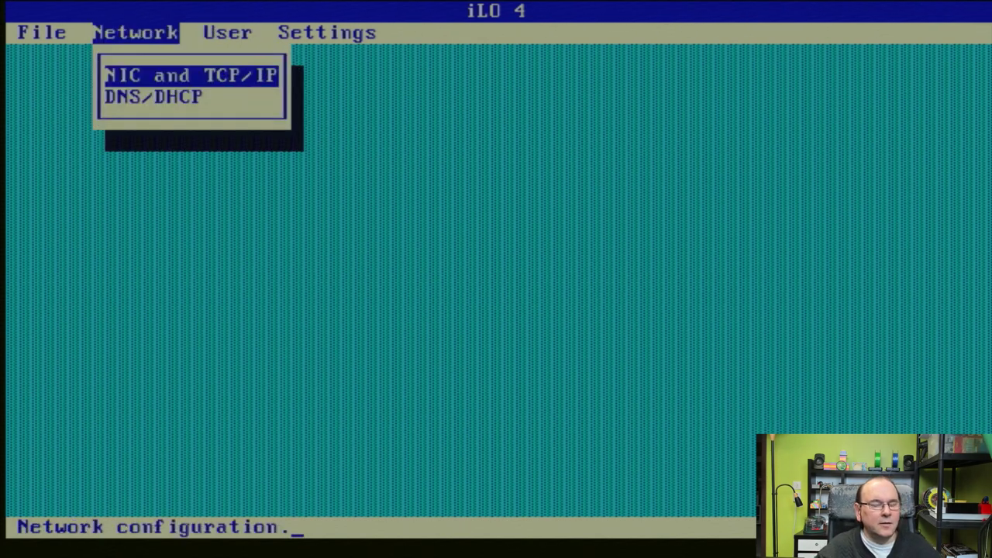
pyautogui.press('Left')
pyautogui.press('Down')
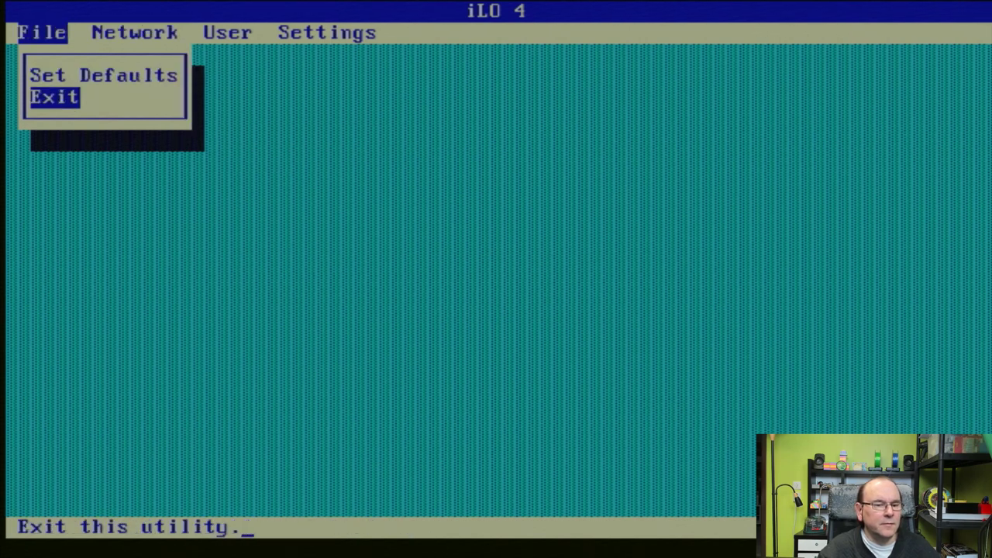
pyautogui.press('Return')
pyautogui.press('Return')
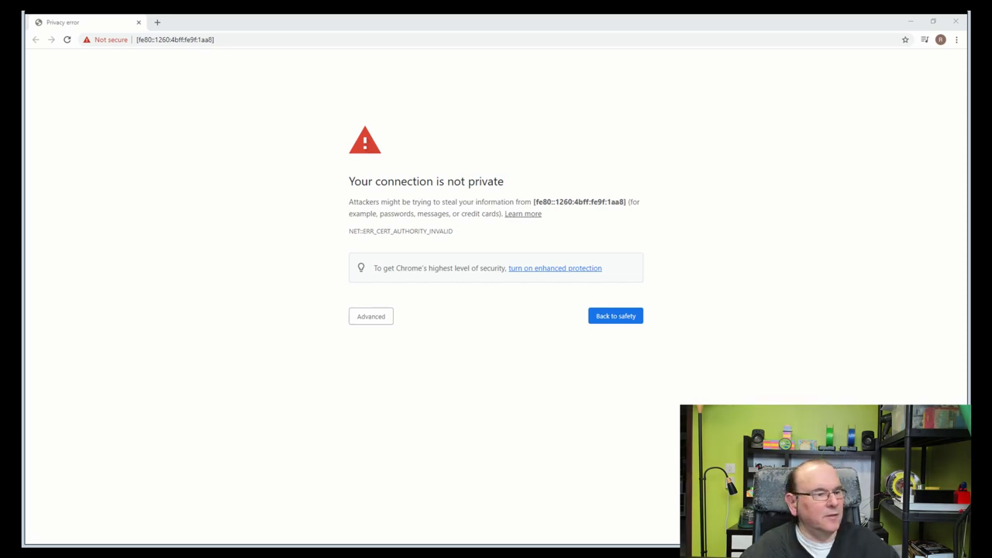
# Bypass Chrome's certificate warning via Advanced and the 'Proceed (unsafe)' link
pyautogui.click(359, 328)
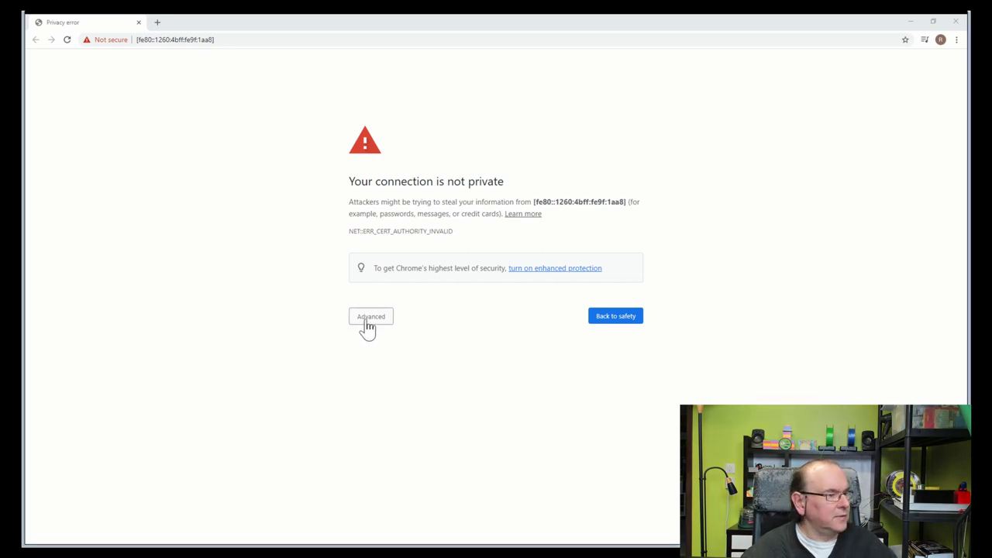
pyautogui.click(365, 328)
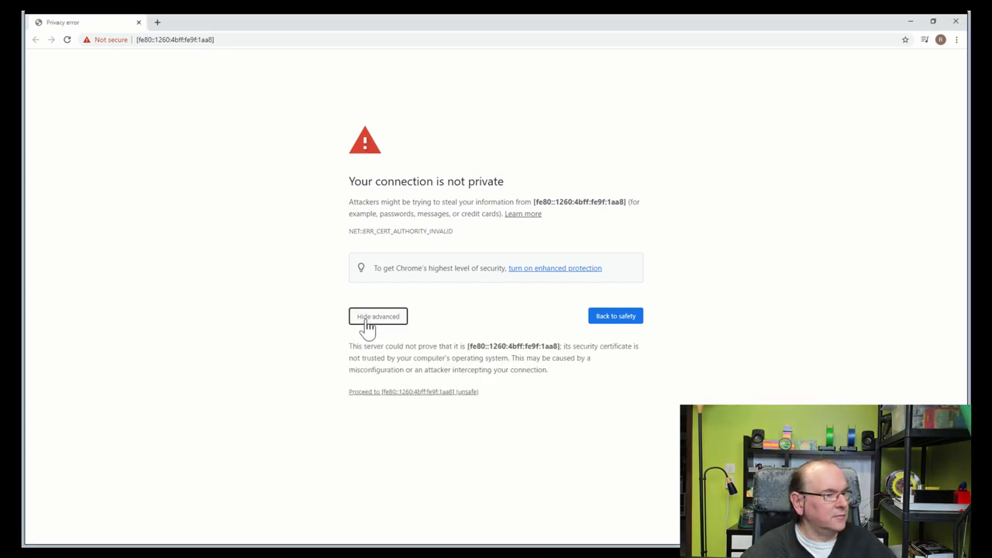
pyautogui.click(407, 393)
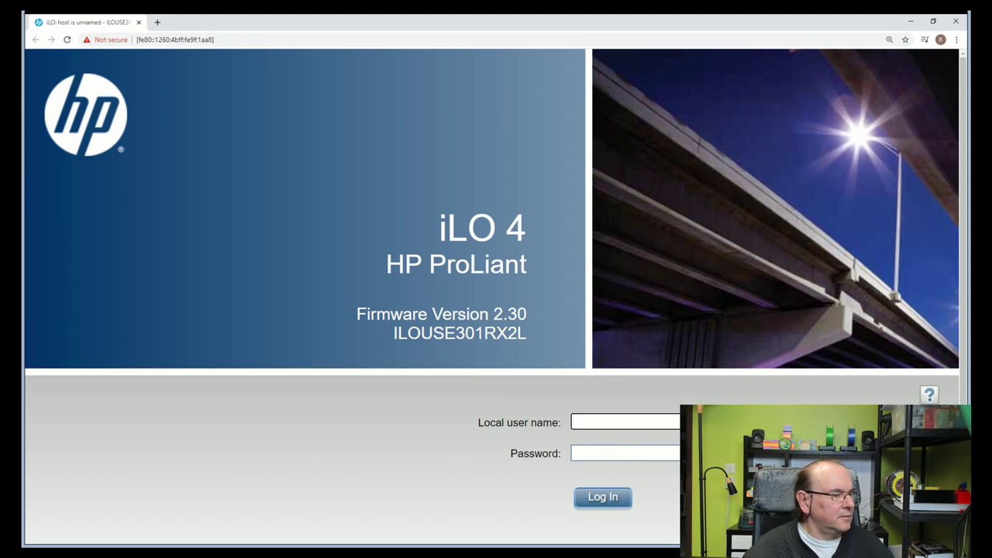
# Log in with local user name Administrator and the account password
pyautogui.write('Admini')
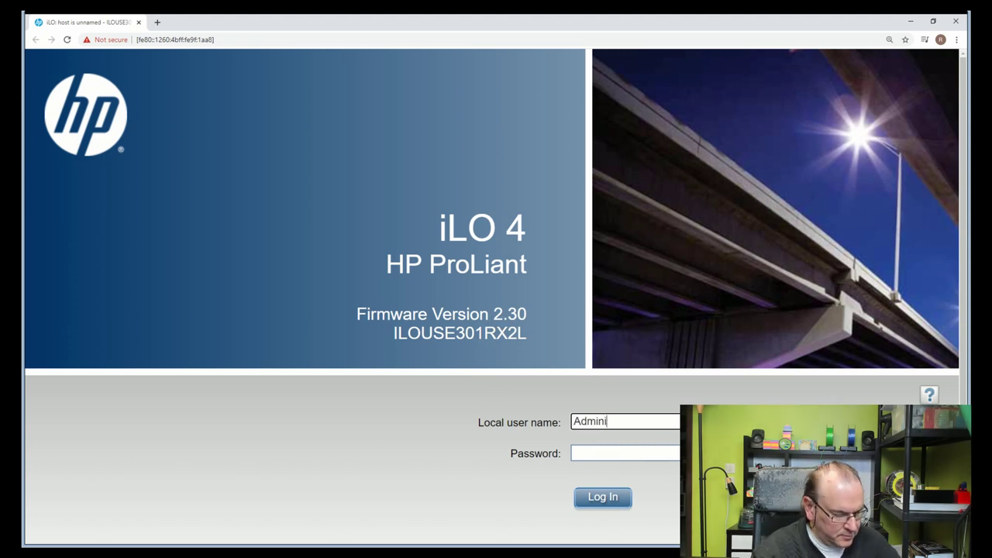
pyautogui.write('strator')
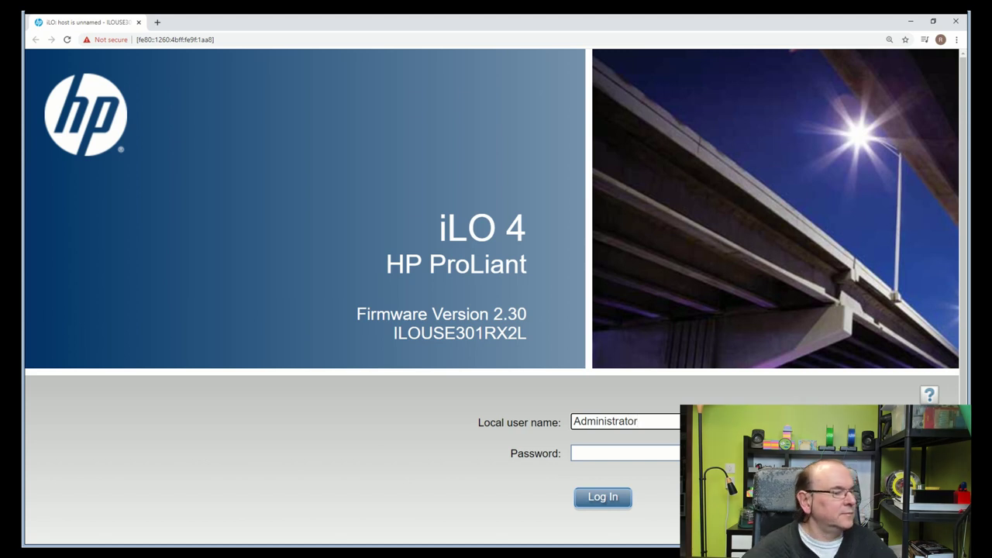
pyautogui.press('Tab')
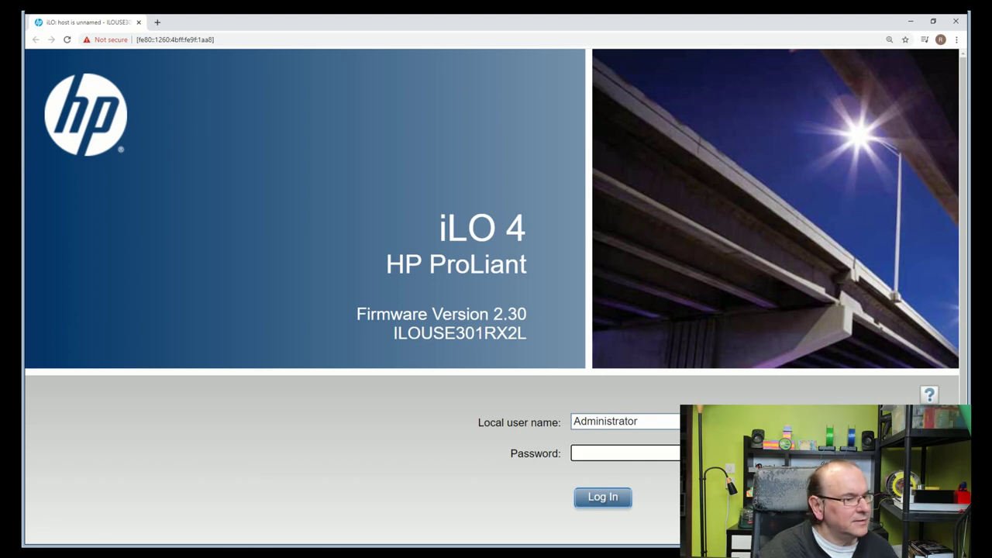
pyautogui.write('•••')
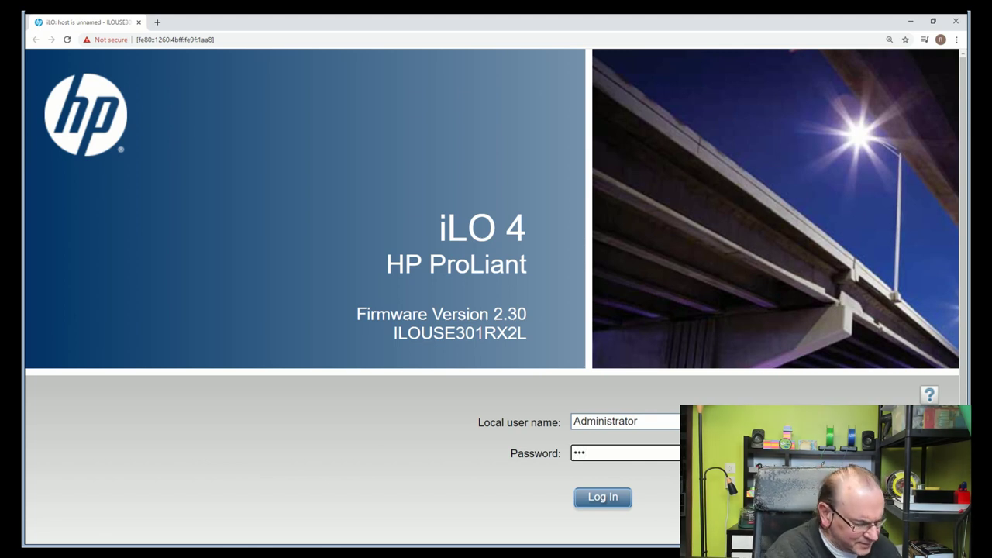
pyautogui.write('•••')
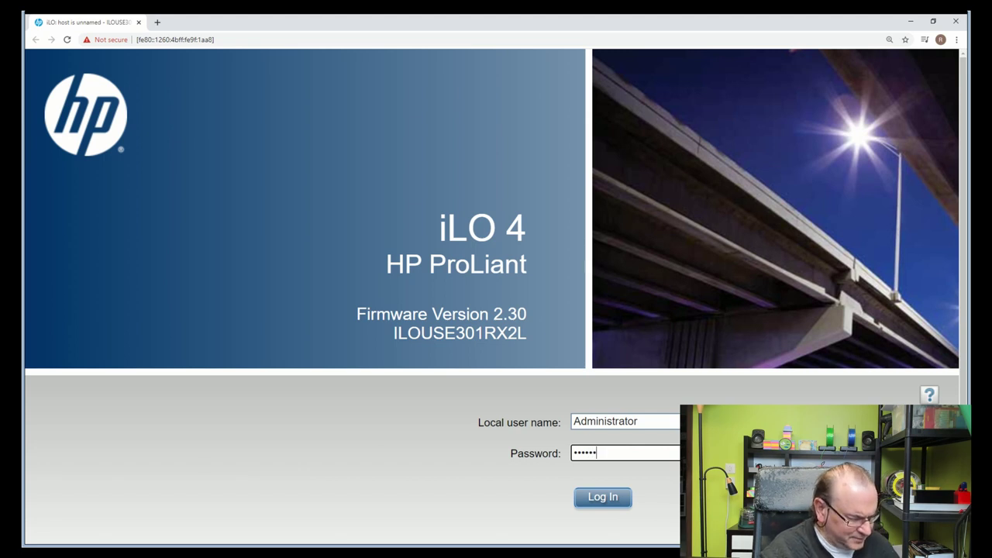
pyautogui.write('••')
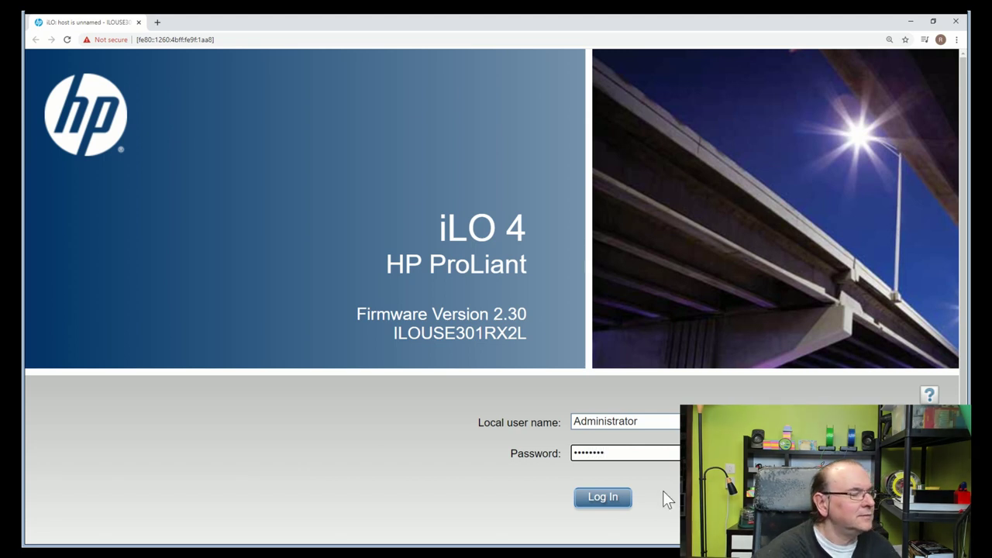
pyautogui.click(603, 498)
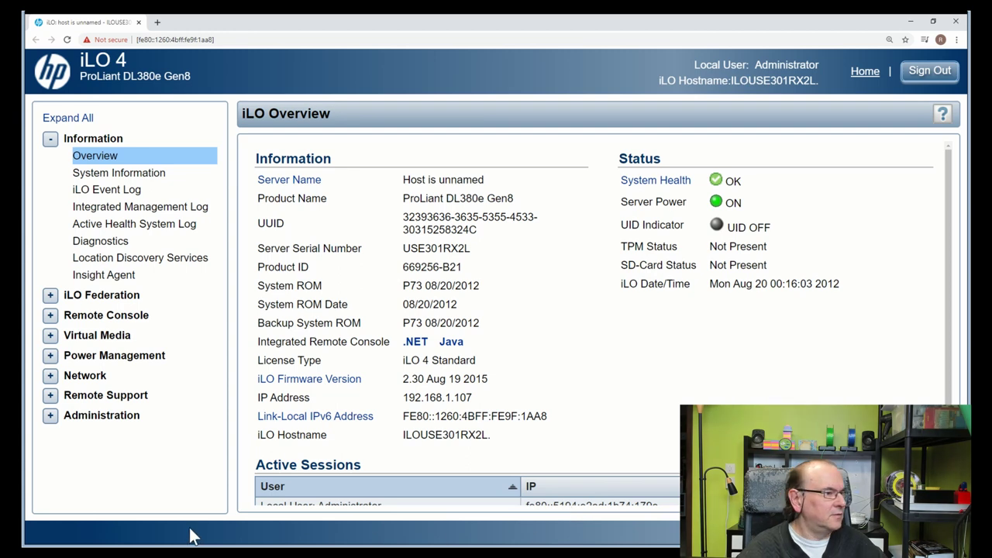
# Open System Information, check the Fans tab (six fans OK at 35%), then Temperatures
pyautogui.click(144, 173)
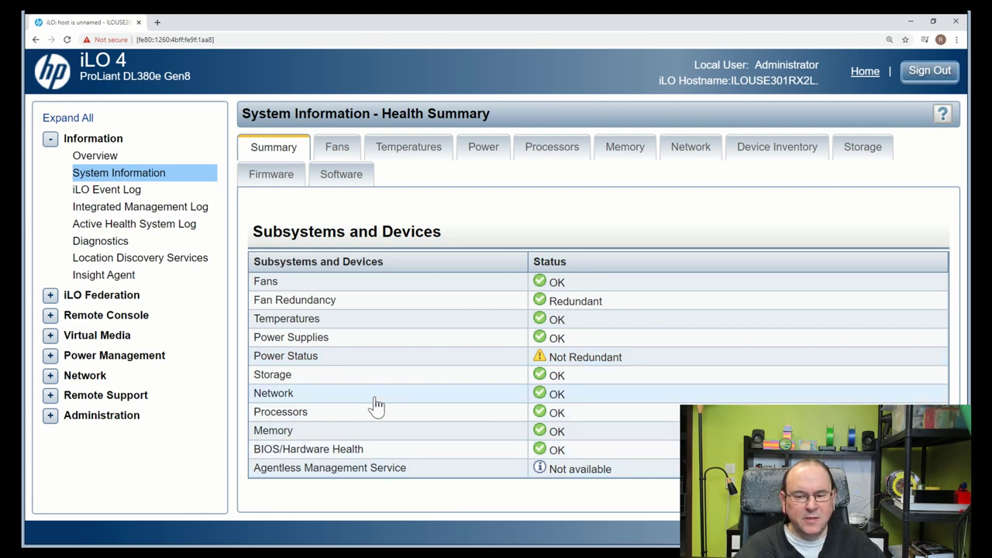
pyautogui.click(334, 150)
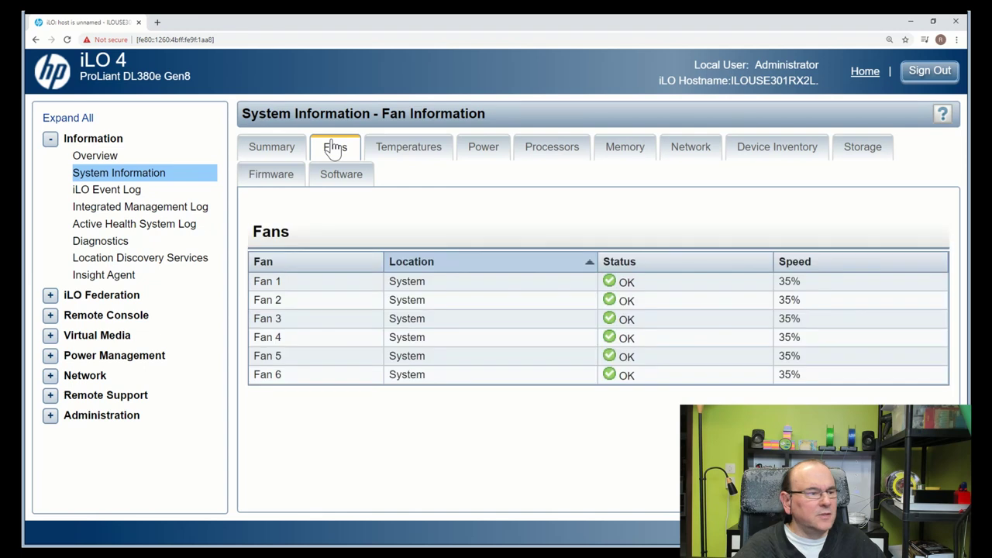
pyautogui.click(389, 152)
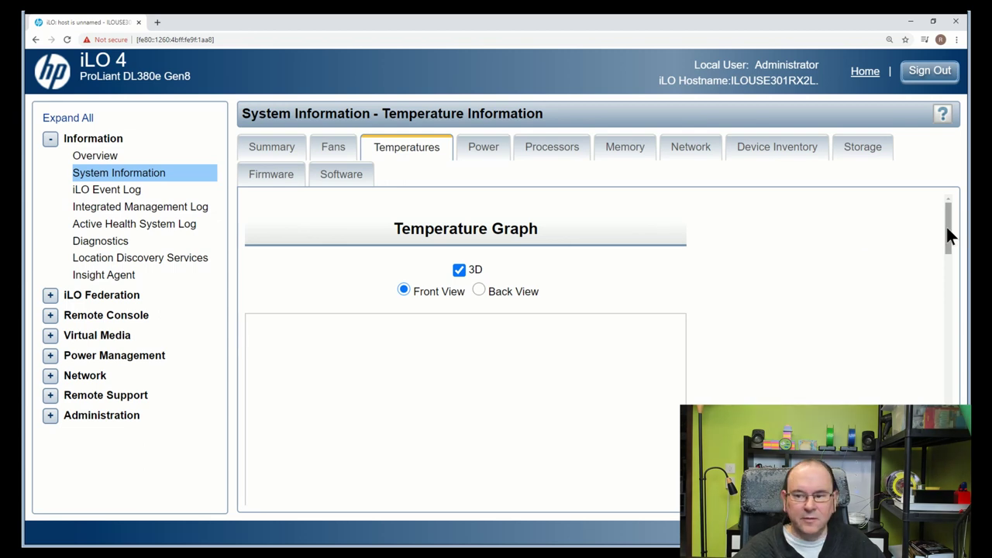
# Switch the Temperature Graph to the 3D Back View and bring the graph into view
pyautogui.moveTo(946, 228); pyautogui.dragTo(895, 198)
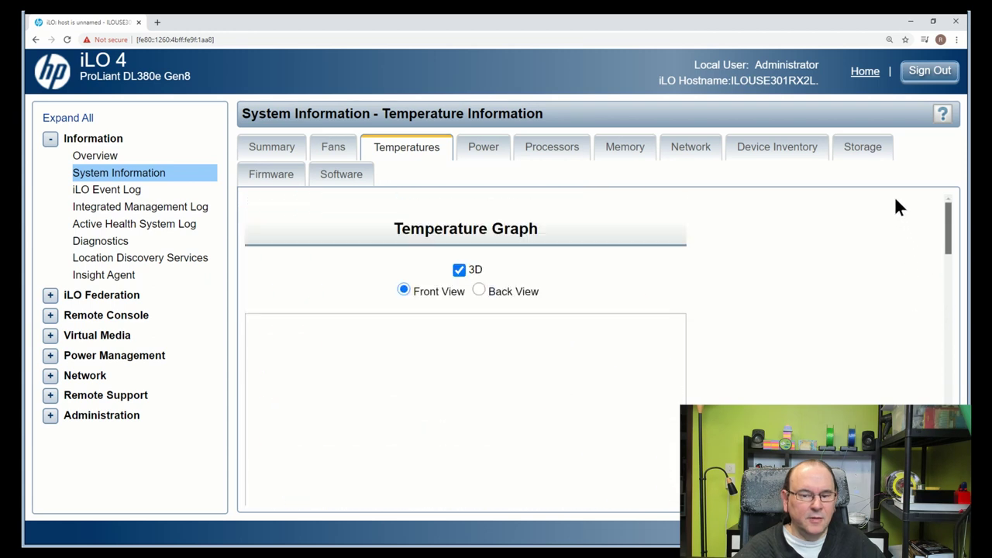
pyautogui.click(480, 292)
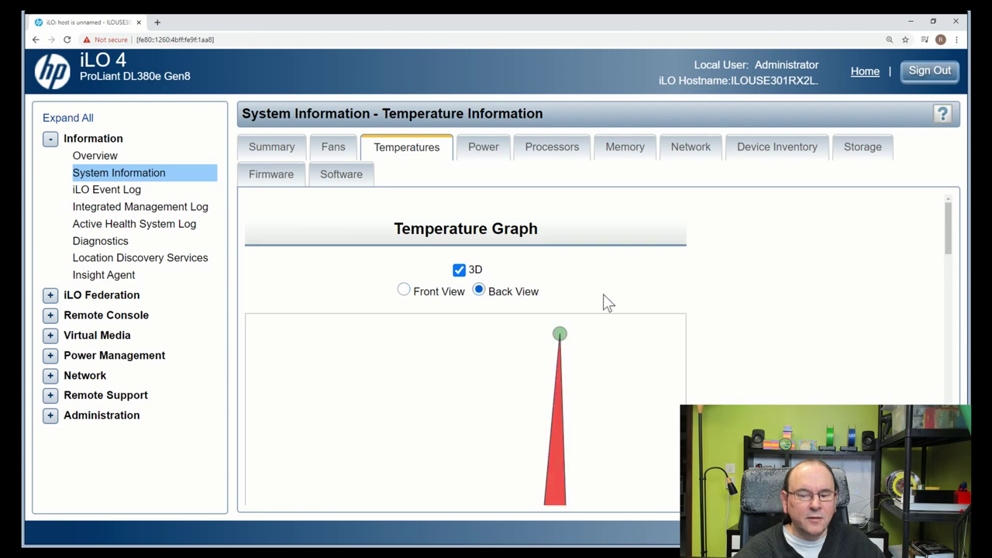
pyautogui.moveTo(939, 242); pyautogui.dragTo(921, 220)
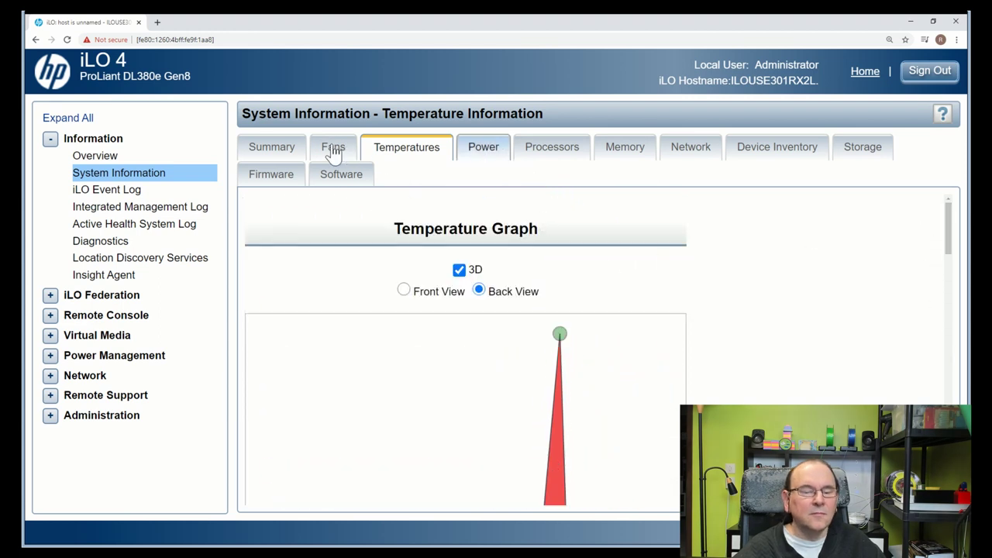
# Review the health summary, power supply information and processor details pages
pyautogui.click(270, 152)
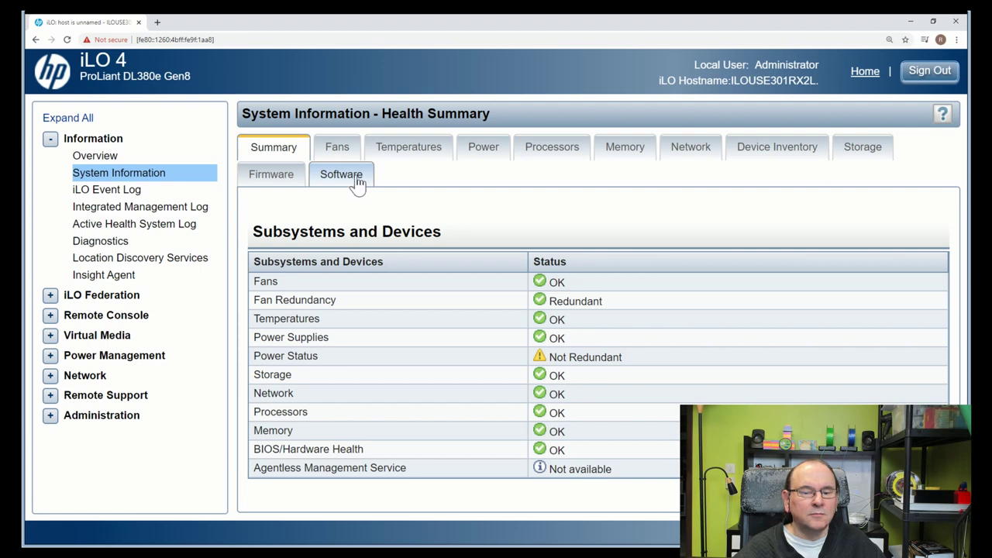
pyautogui.click(474, 155)
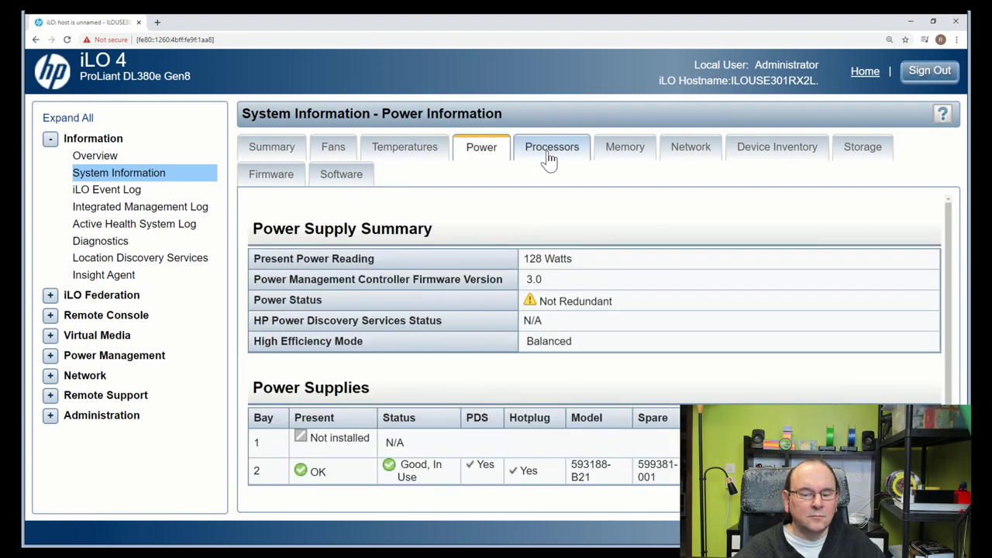
pyautogui.click(547, 155)
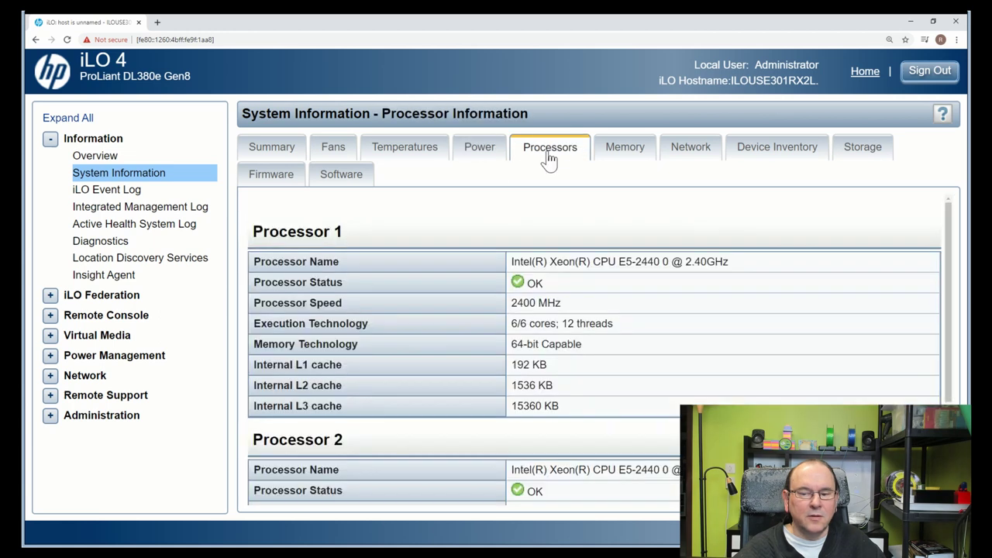
pyautogui.scroll(-2, 632, 262)
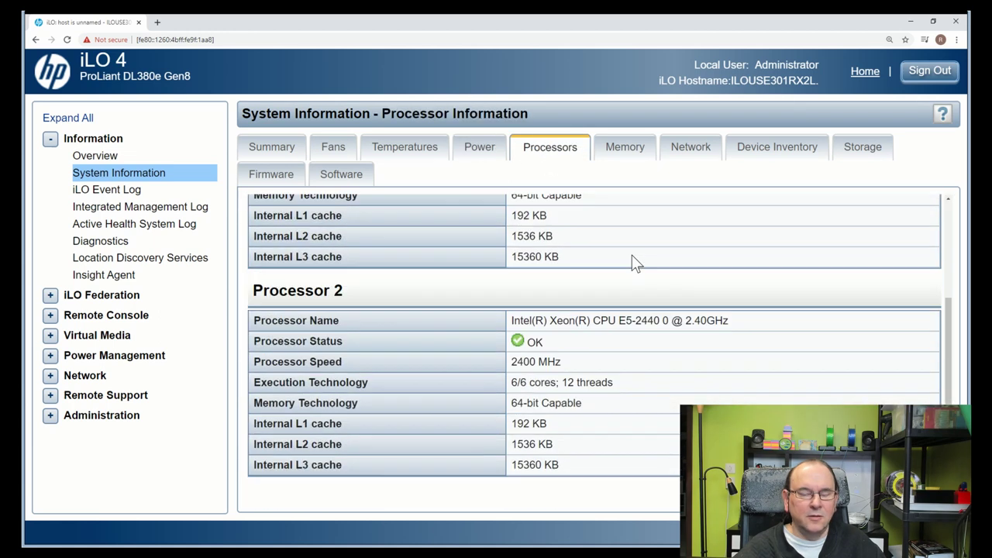
pyautogui.scroll(2, 629, 256)
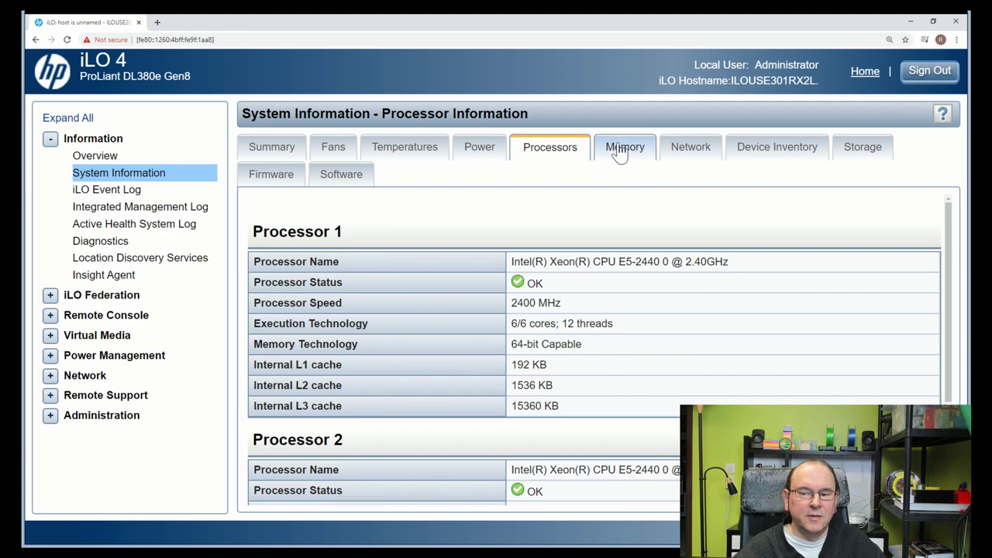
# Review memory AMP Status, Memory Summary and installed DIMM details, then go to network information
pyautogui.click(620, 150)
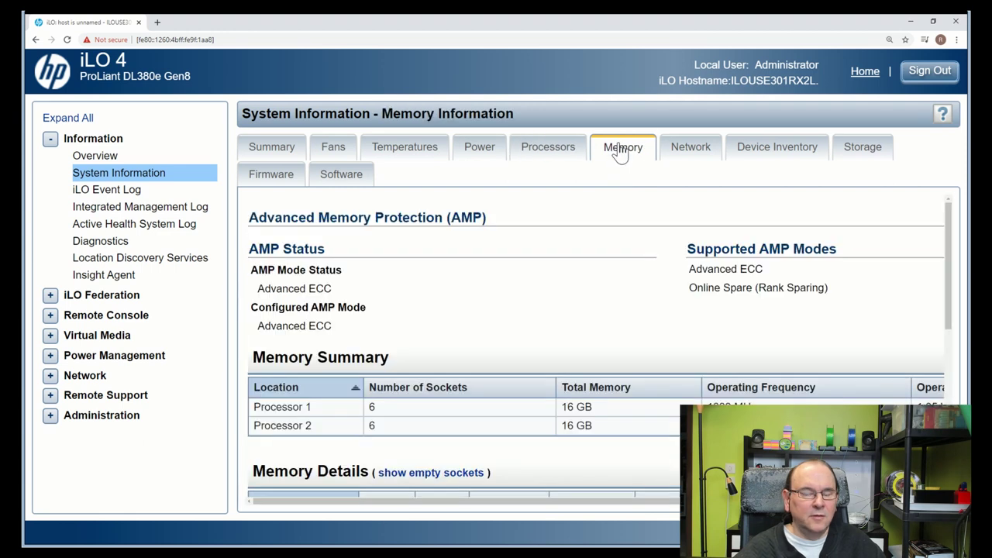
pyautogui.scroll(-3, 585, 289)
pyautogui.scroll(-5, 585, 288)
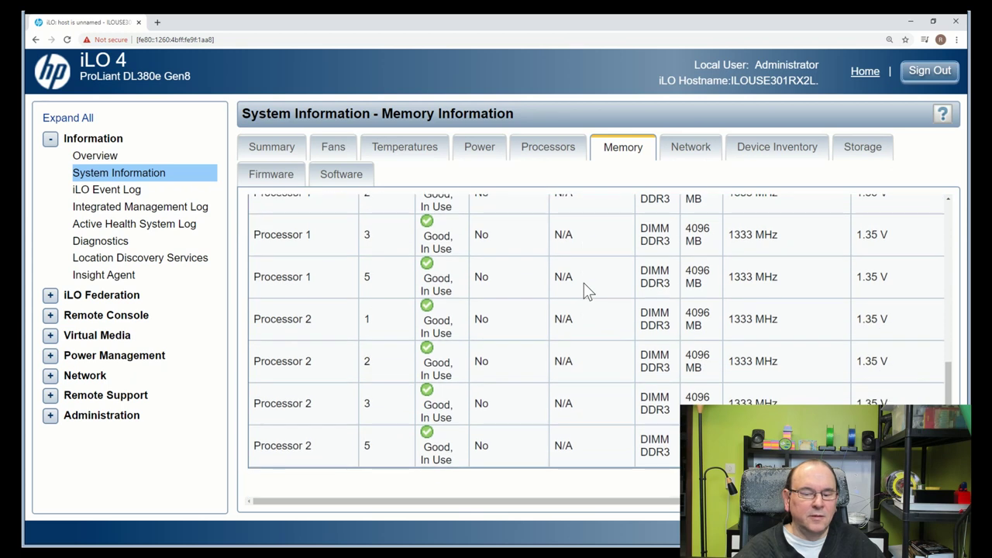
pyautogui.scroll(10, 584, 283)
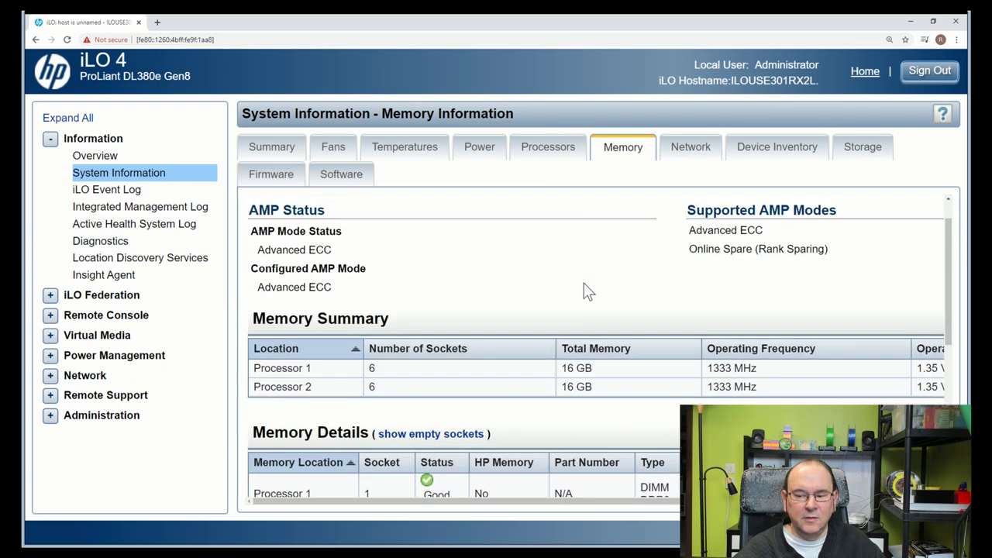
pyautogui.click(682, 148)
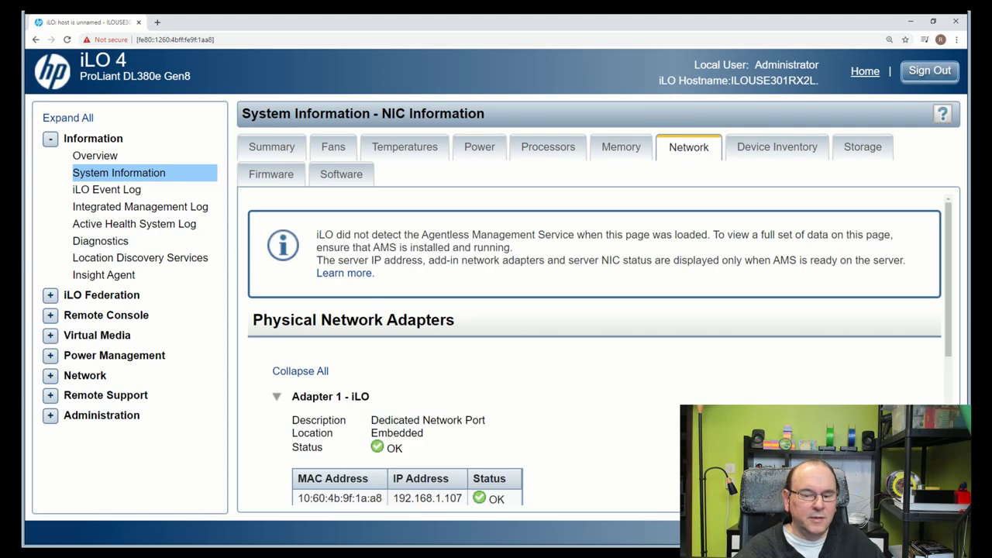
# Review the Physical Network Adapters: iLO adapter at 192.168.1.107 OK, Adapter 2 Unknown
pyautogui.scroll(-3, 640, 266)
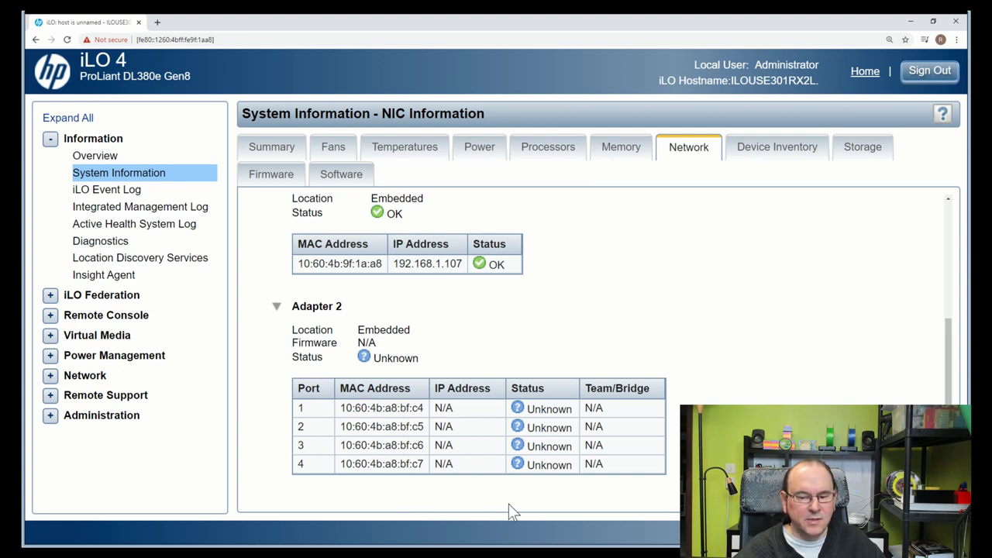
pyautogui.scroll(2, 471, 350)
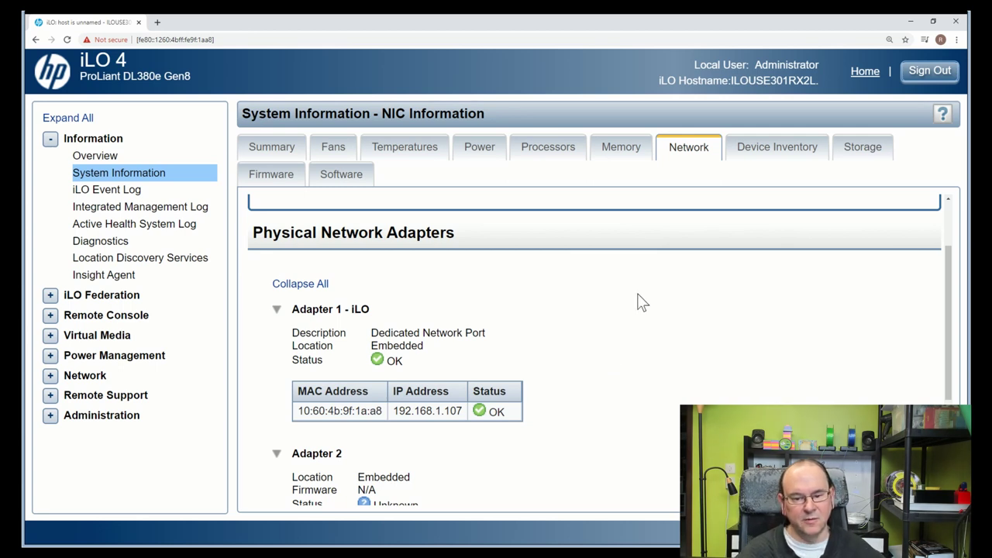
# Check Device Inventory, then review the Smart Array P420 Slot 3 controller and drive enclosure tables
pyautogui.click(772, 155)
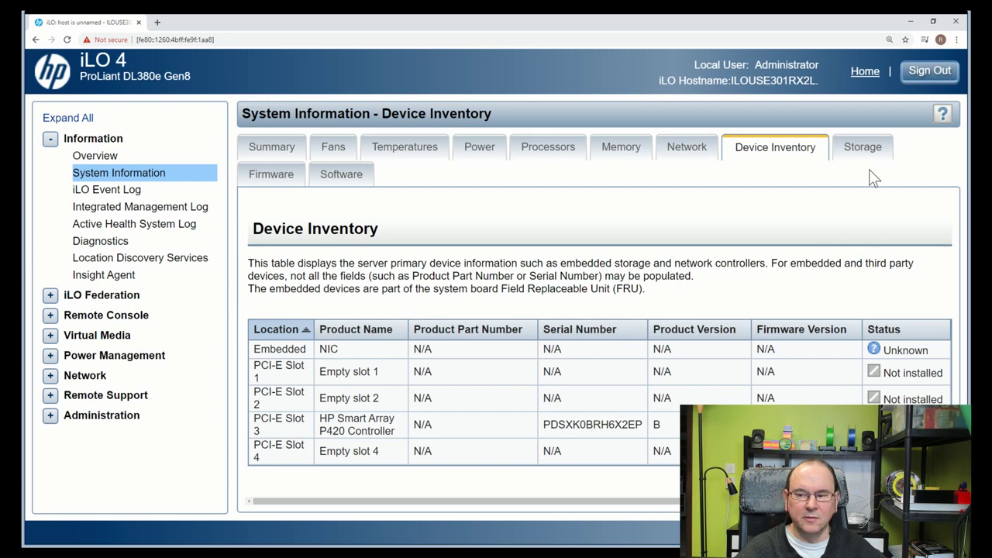
pyautogui.click(859, 153)
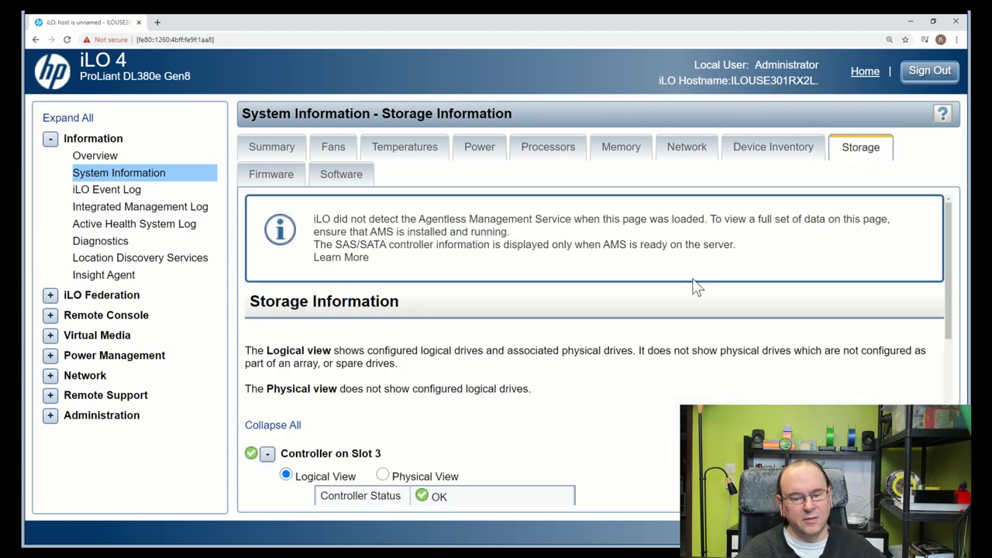
pyautogui.scroll(-2, 689, 287)
pyautogui.scroll(-3, 664, 325)
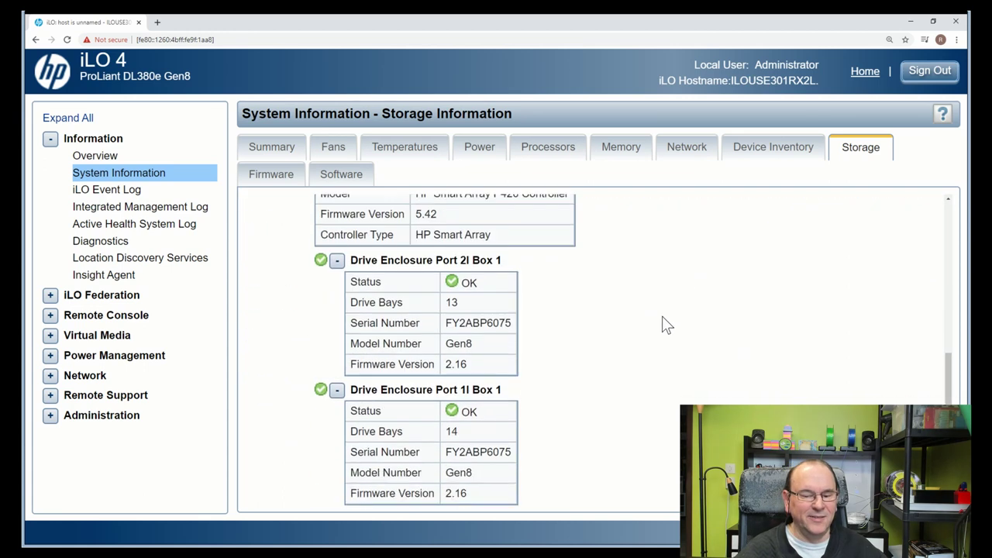
pyautogui.scroll(2, 665, 325)
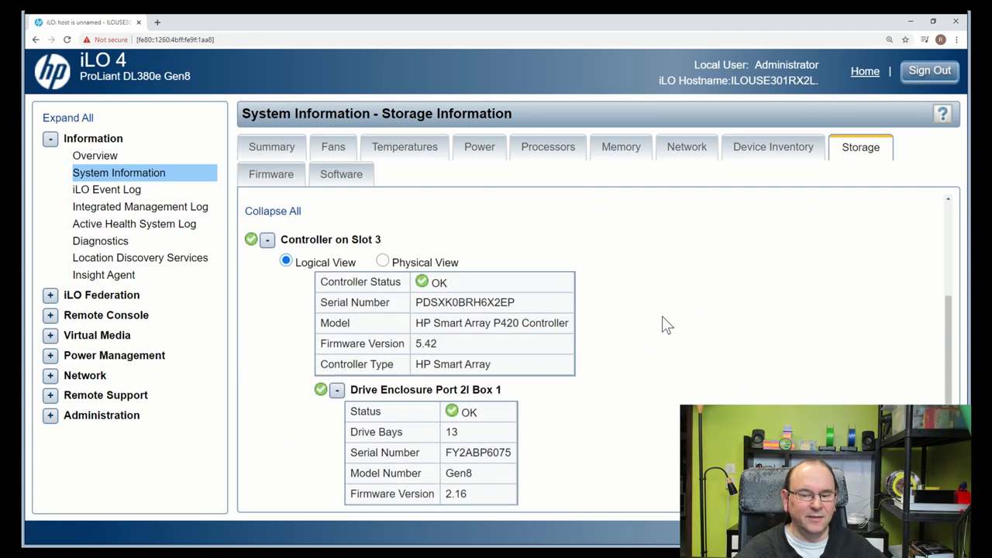
pyautogui.scroll(-2, 665, 325)
pyautogui.scroll(4, 665, 325)
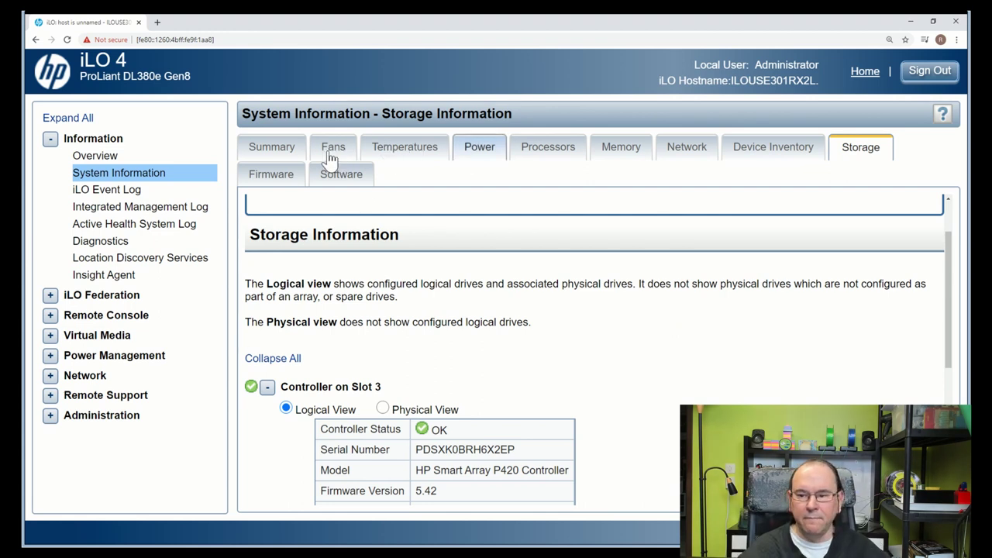
# Review the front-view 3D temperature graph and the full Sensor Data table, including 31-PCI 3 at 73C
pyautogui.click(297, 152)
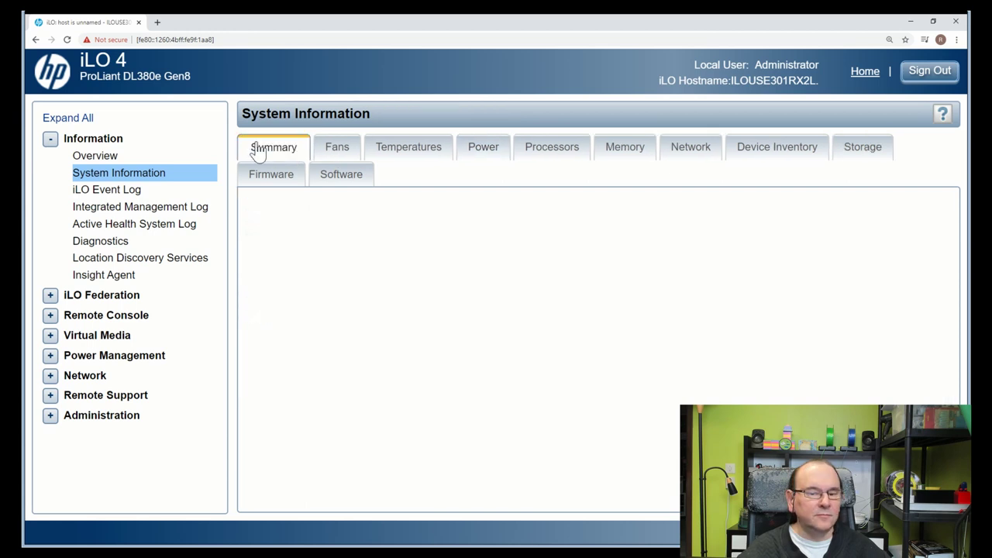
pyautogui.click(387, 155)
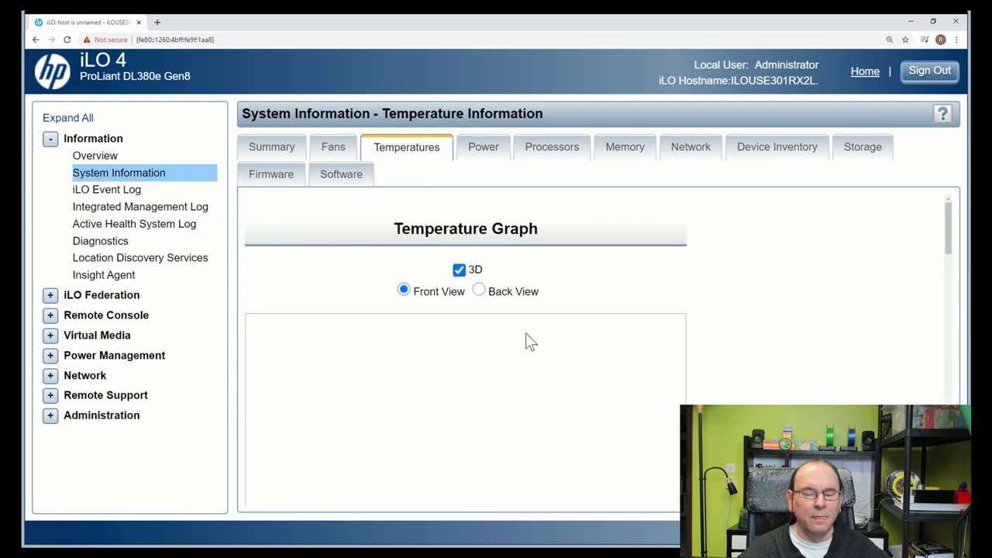
pyautogui.scroll(-5, 527, 341)
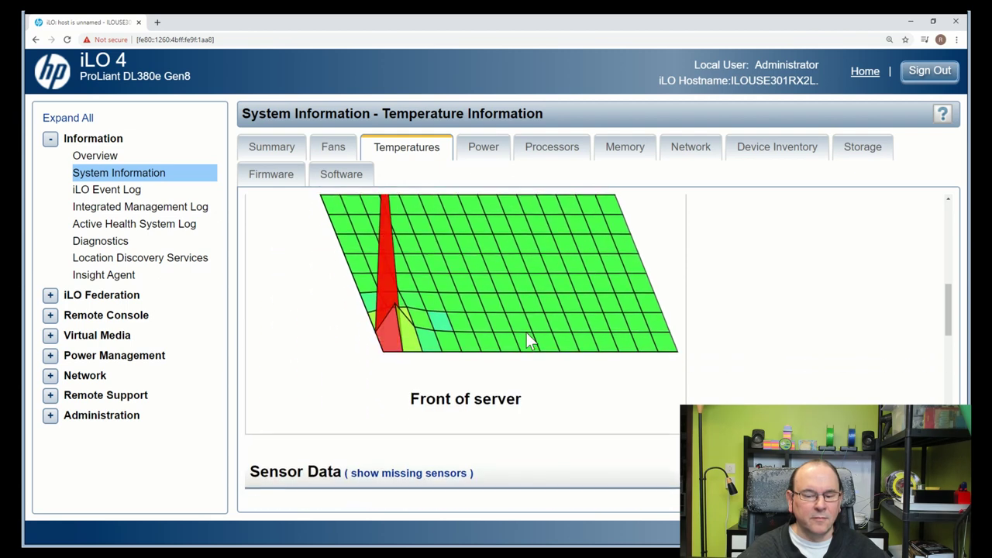
pyautogui.scroll(-8, 527, 341)
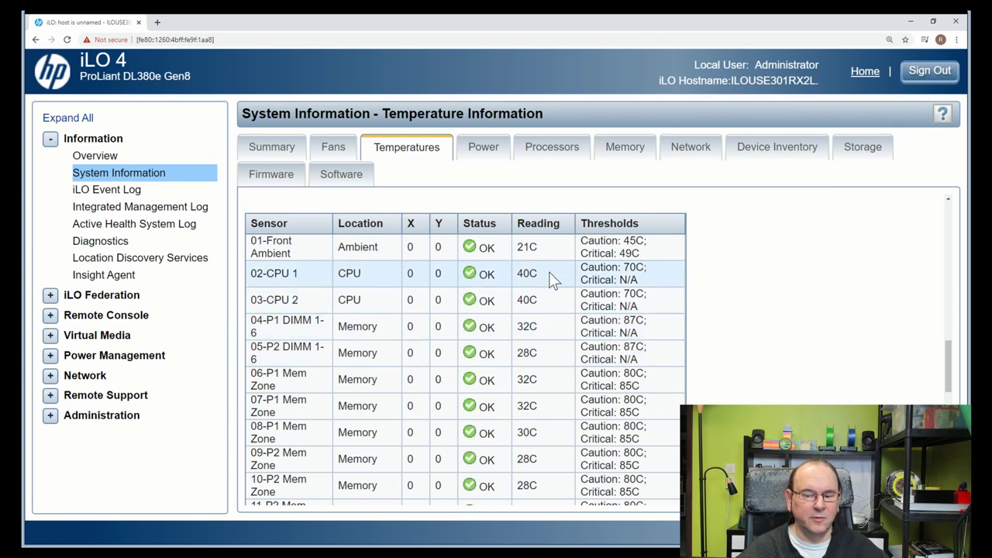
pyautogui.scroll(-2, 542, 399)
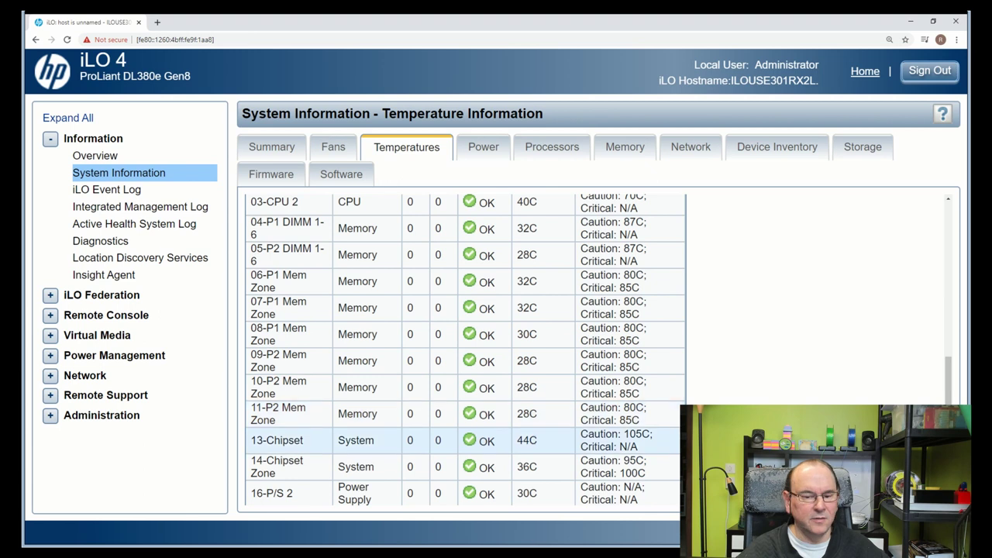
pyautogui.scroll(-4, 465, 419)
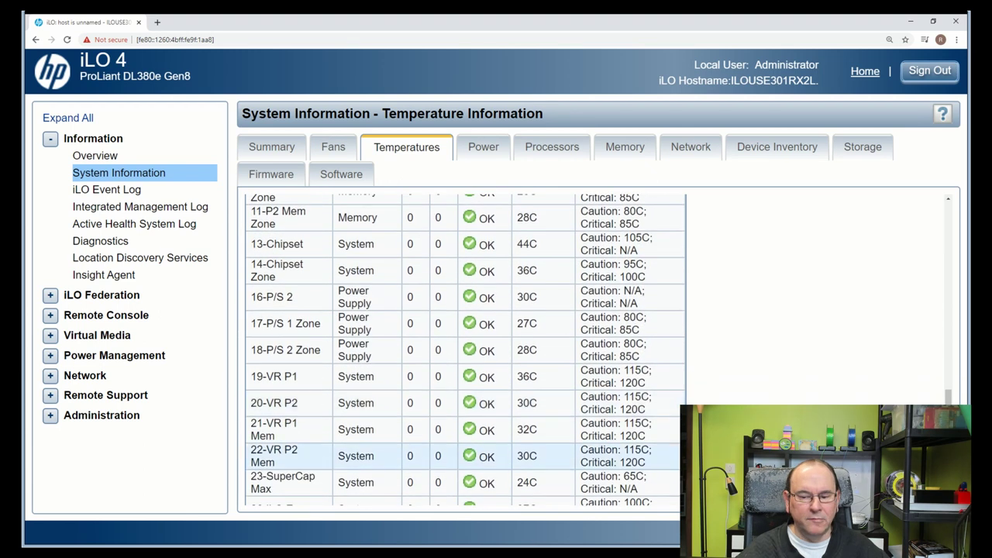
pyautogui.scroll(-6, 465, 349)
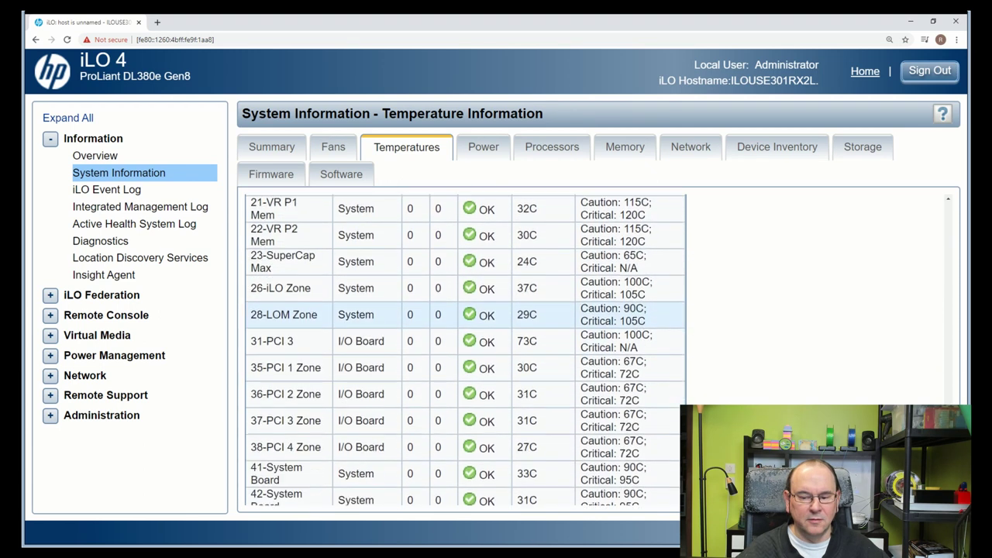
pyautogui.scroll(-2, 465, 348)
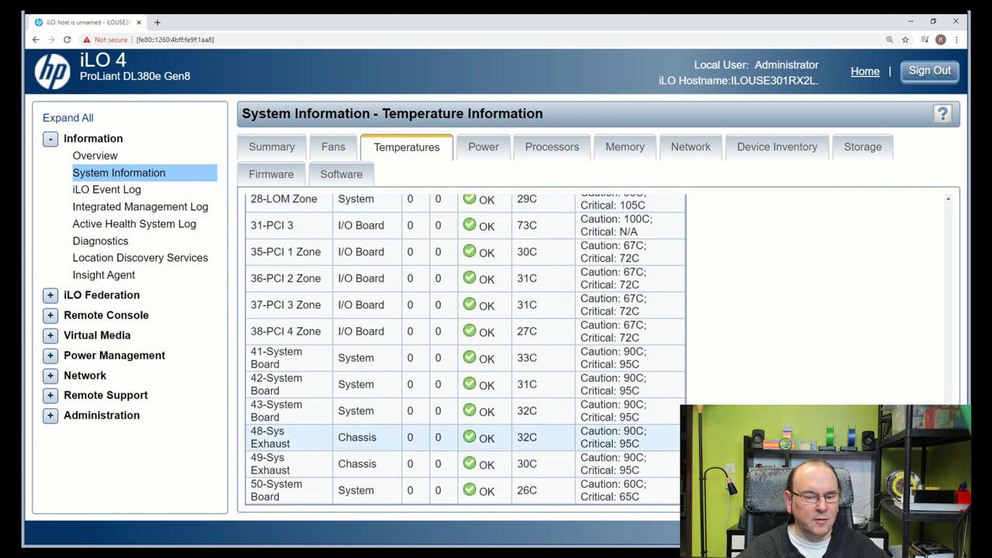
pyautogui.scroll(12, 465, 437)
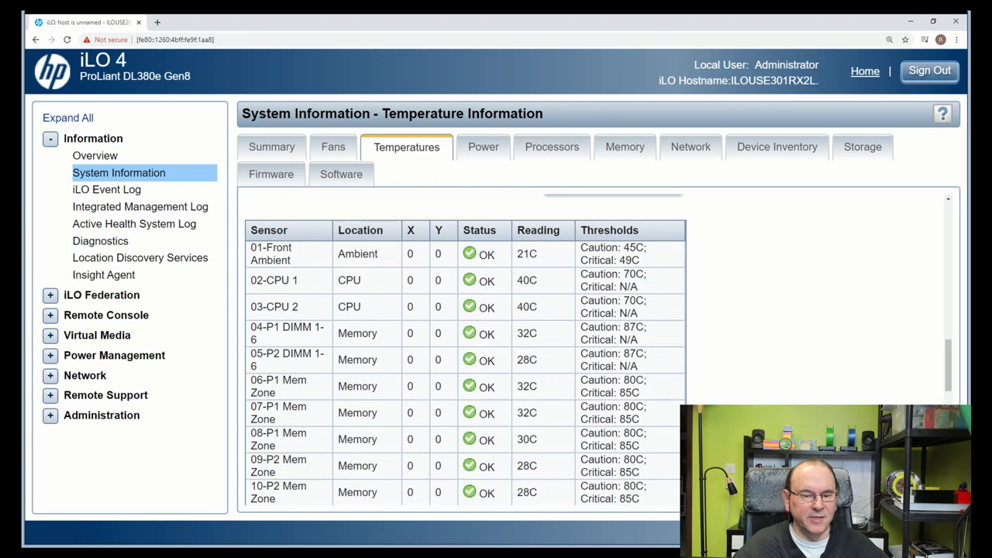
pyautogui.scroll(2, 619, 446)
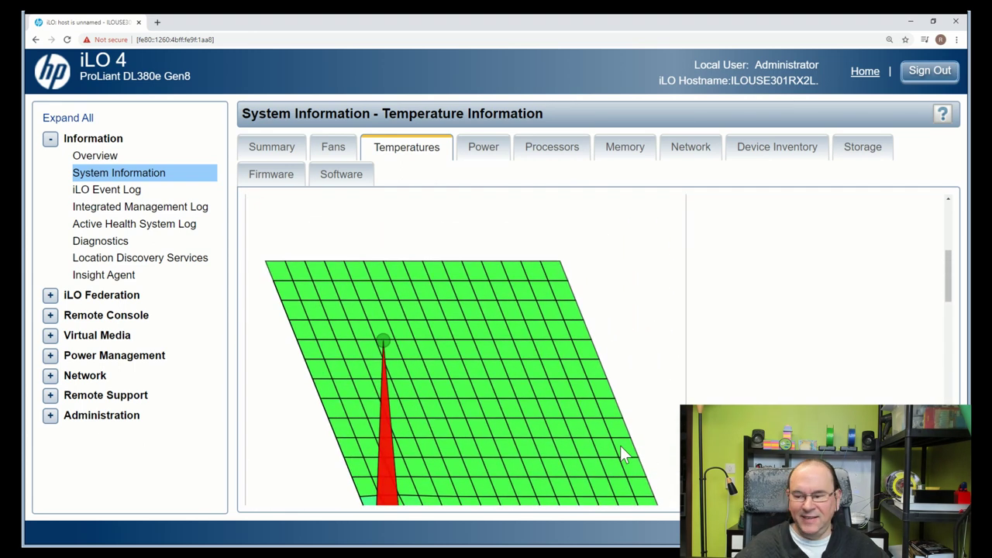